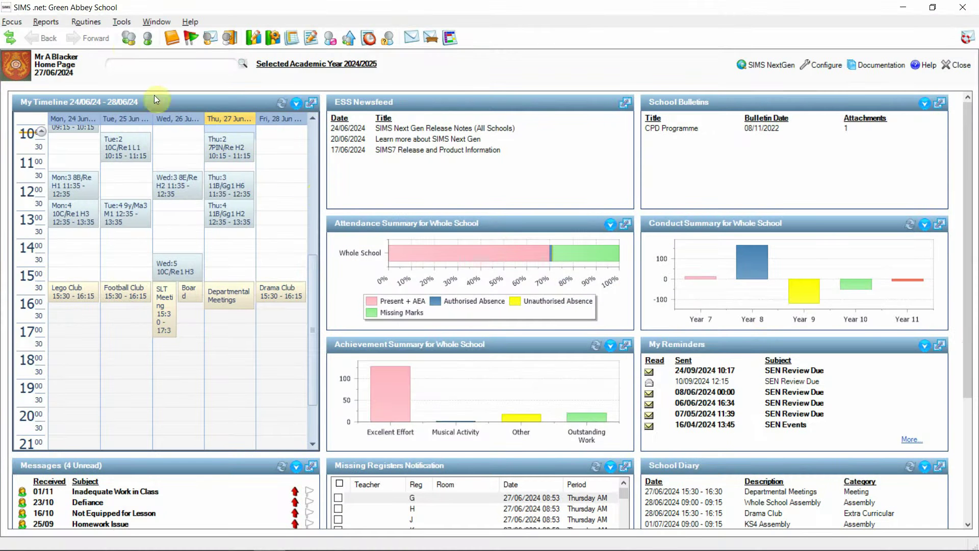
Open the Seating Plans Report for examinations
{"action": "left_click", "coordinate": [122, 22]}
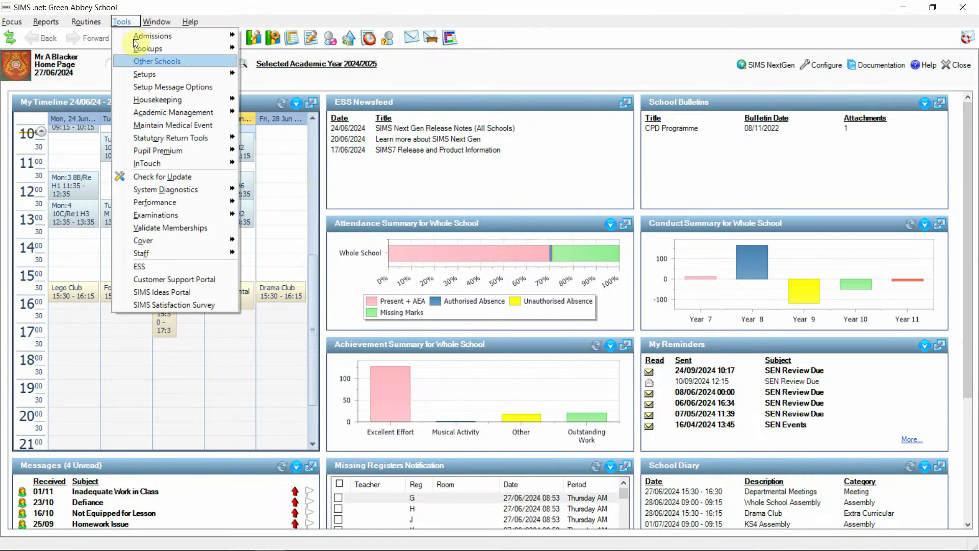
{"action": "mouse_move", "coordinate": [202, 215]}
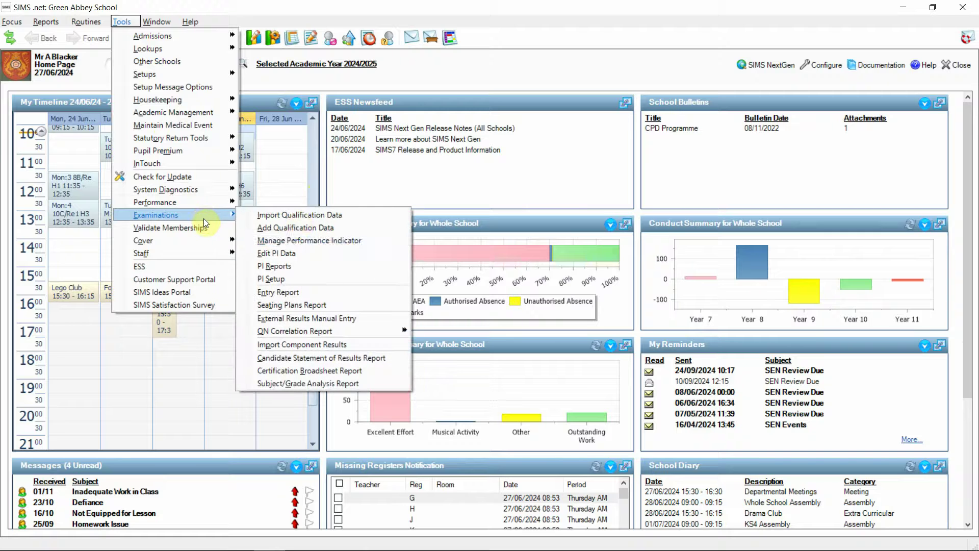
{"action": "left_click", "coordinate": [400, 301]}
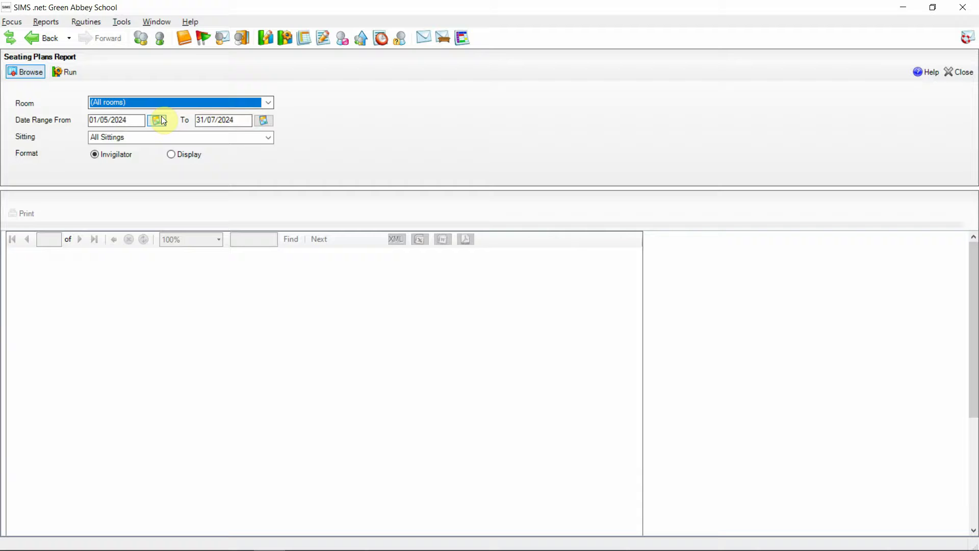
Check the report's default date range against the current exam season's dates in PI Setup, closing PI Setup when done
{"action": "mouse_move", "coordinate": [104, 120]}
{"action": "left_mouse_down"}
{"action": "mouse_move", "coordinate": [138, 120]}
{"action": "mouse_move", "coordinate": [91, 120]}
{"action": "left_mouse_up"}
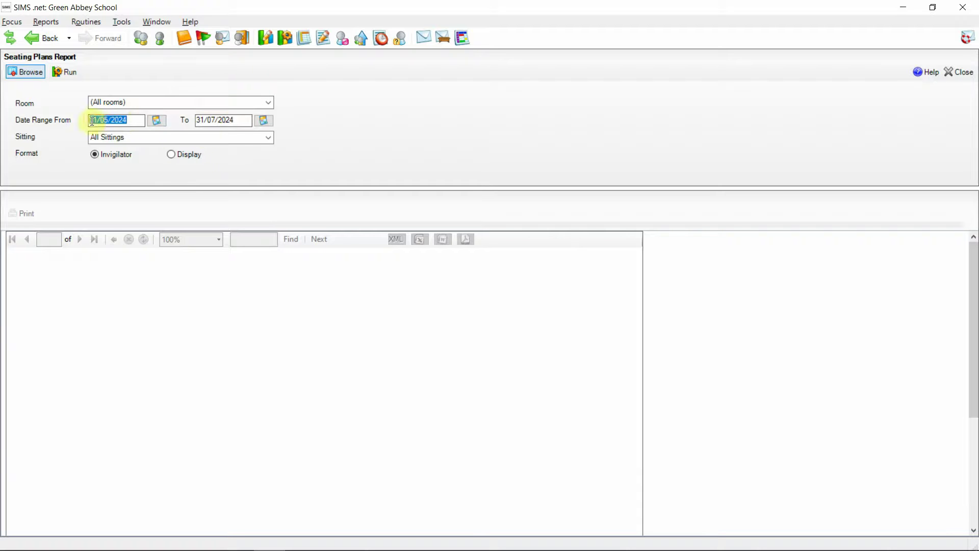
{"action": "left_click_drag", "start_coordinate": [234, 122], "coordinate": [187, 121]}
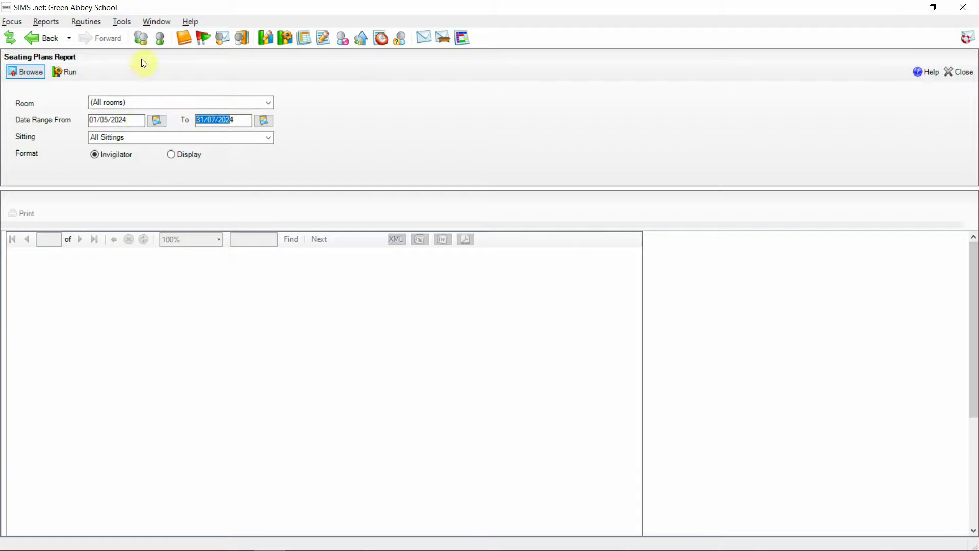
{"action": "left_click", "coordinate": [122, 23]}
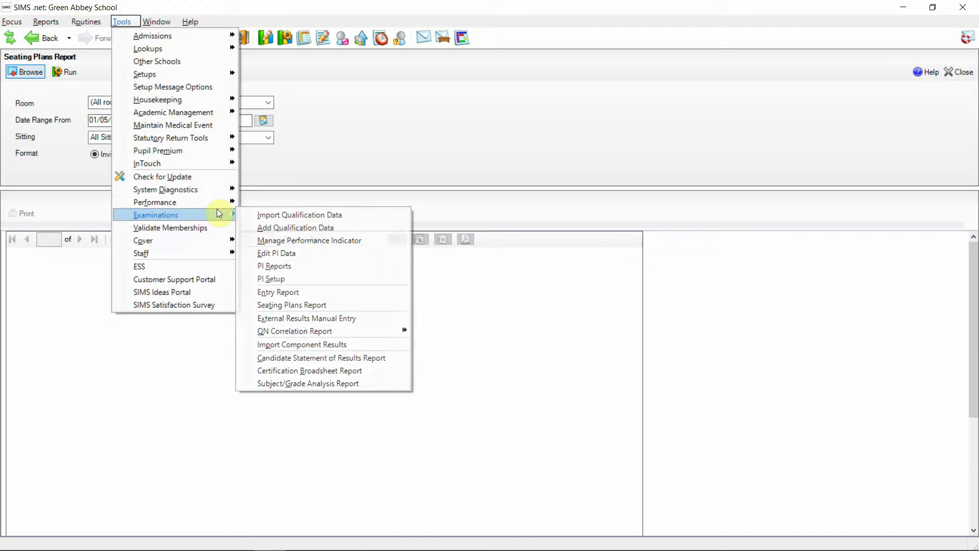
{"action": "left_click", "coordinate": [357, 277]}
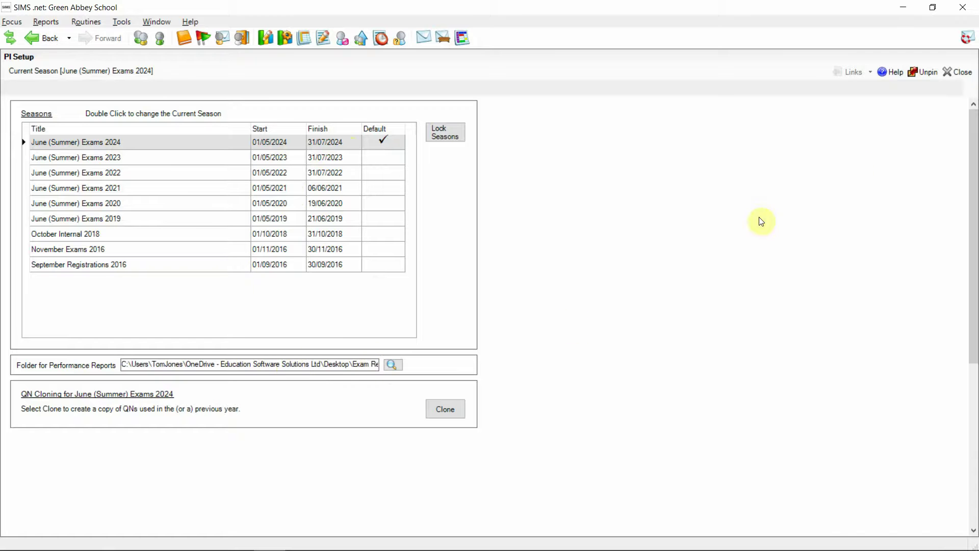
{"action": "left_click", "coordinate": [956, 75]}
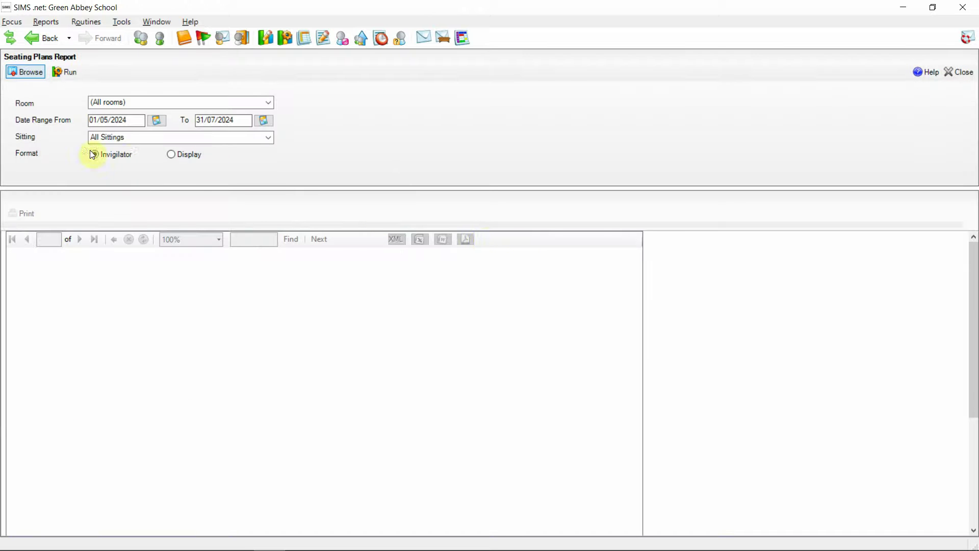
Run the report for all sittings with the date range set from 25/06/2024 to 25/06/2024
{"action": "left_click", "coordinate": [169, 139]}
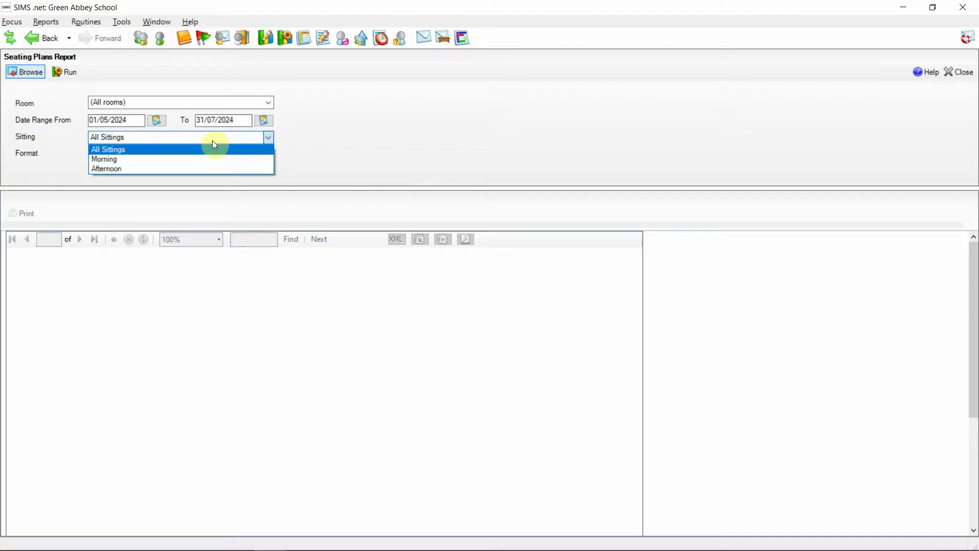
{"action": "left_click", "coordinate": [314, 149]}
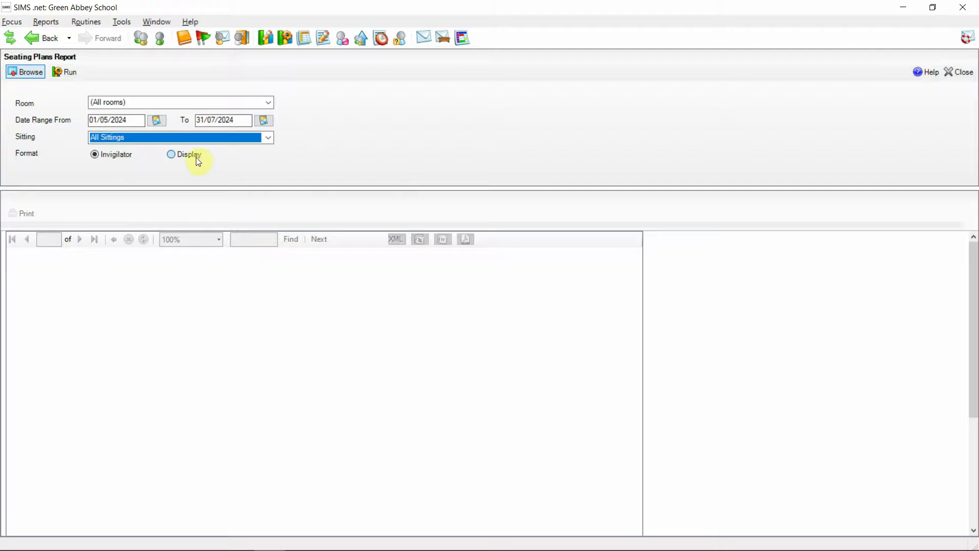
{"action": "left_click", "coordinate": [155, 120]}
{"action": "left_click", "coordinate": [223, 161]}
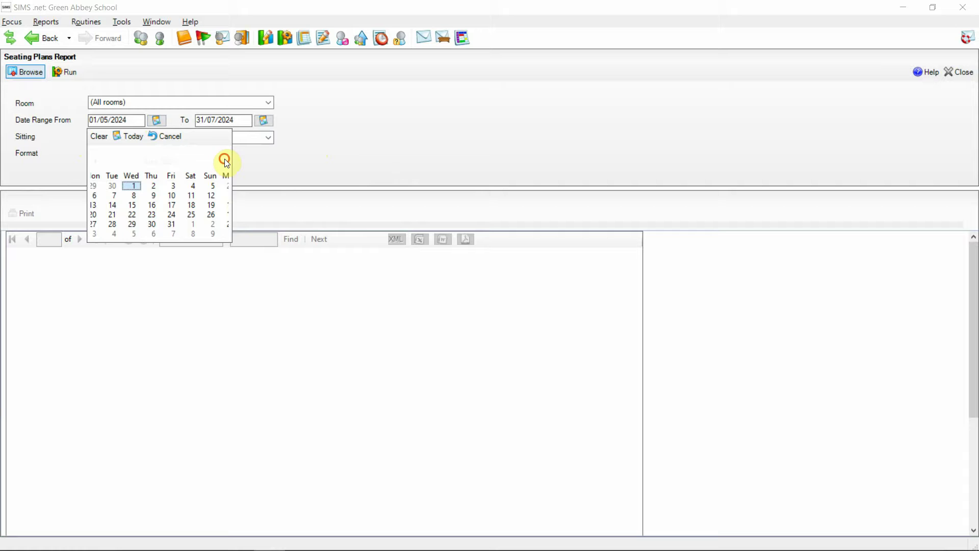
{"action": "left_click", "coordinate": [123, 226]}
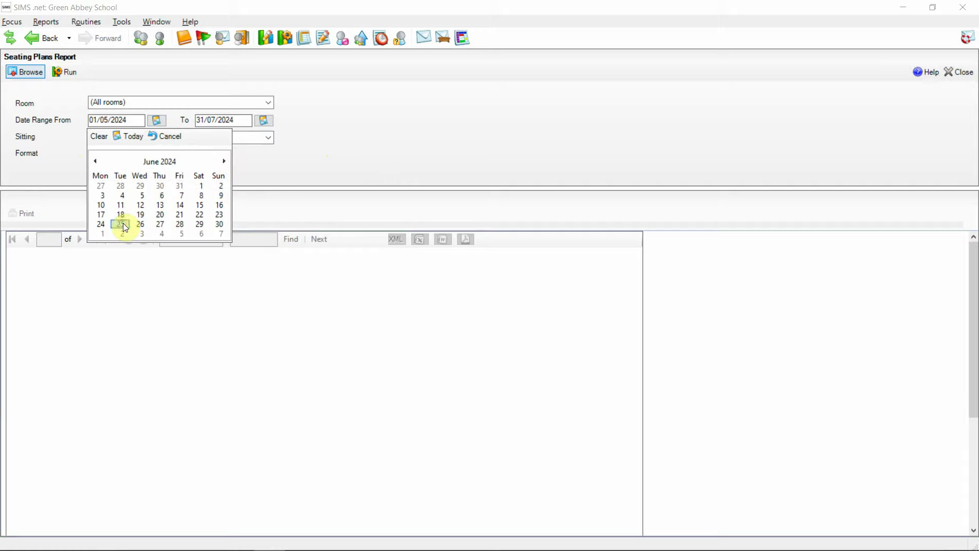
{"action": "left_click", "coordinate": [123, 224]}
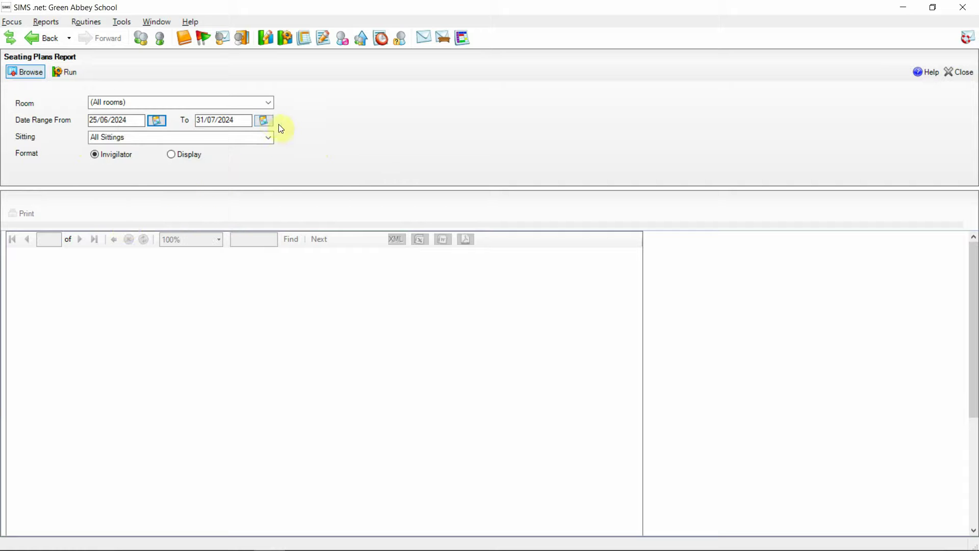
{"action": "left_click", "coordinate": [264, 121]}
{"action": "left_click", "coordinate": [203, 161]}
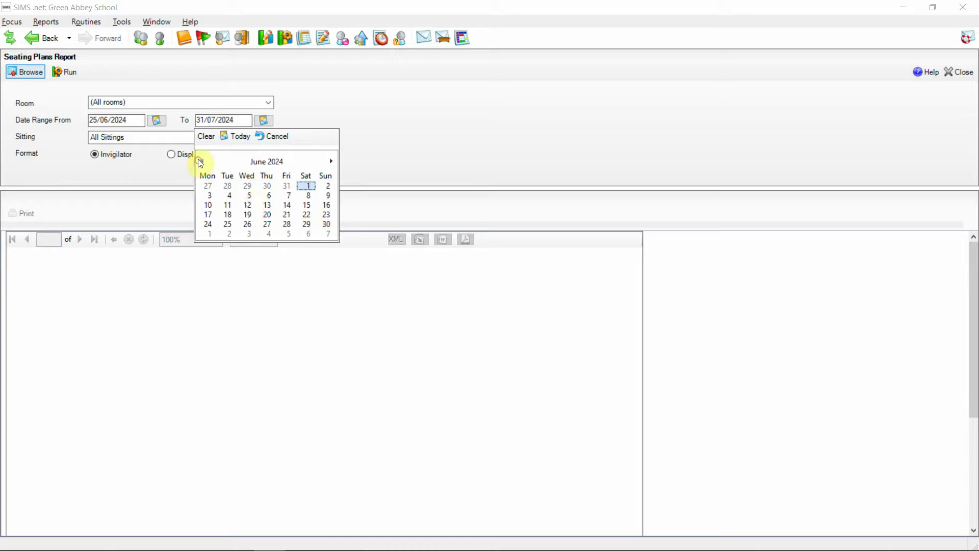
{"action": "left_click", "coordinate": [228, 224]}
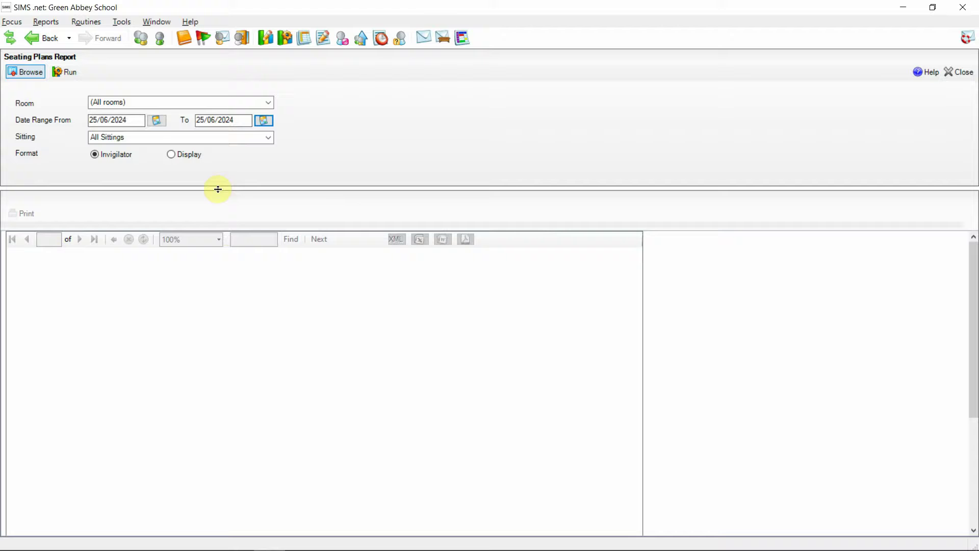
{"action": "left_click", "coordinate": [65, 72]}
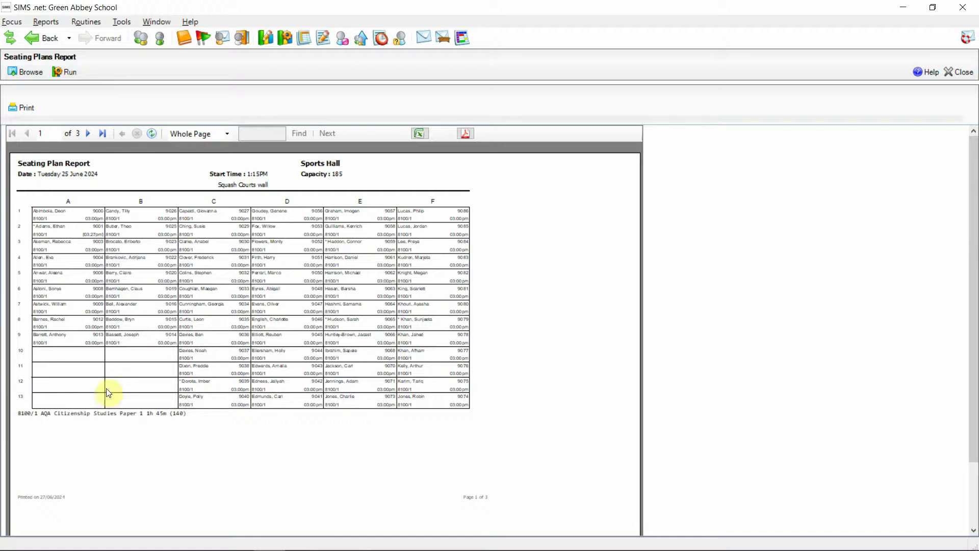
Examine the seating grid pages and the candidate access arrangements page, viewing the first page at 75% zoom and restoring Whole Page
{"action": "left_click", "coordinate": [91, 134]}
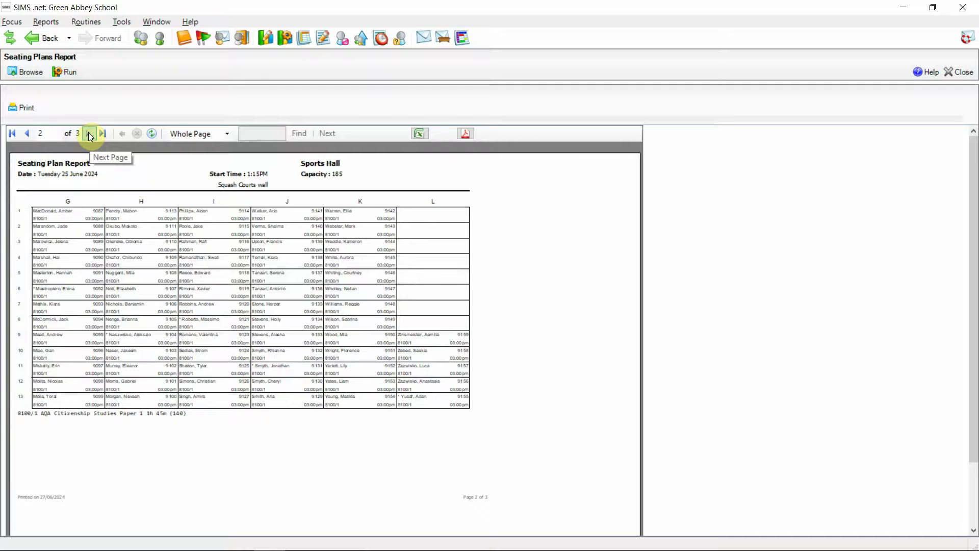
{"action": "left_click", "coordinate": [90, 135]}
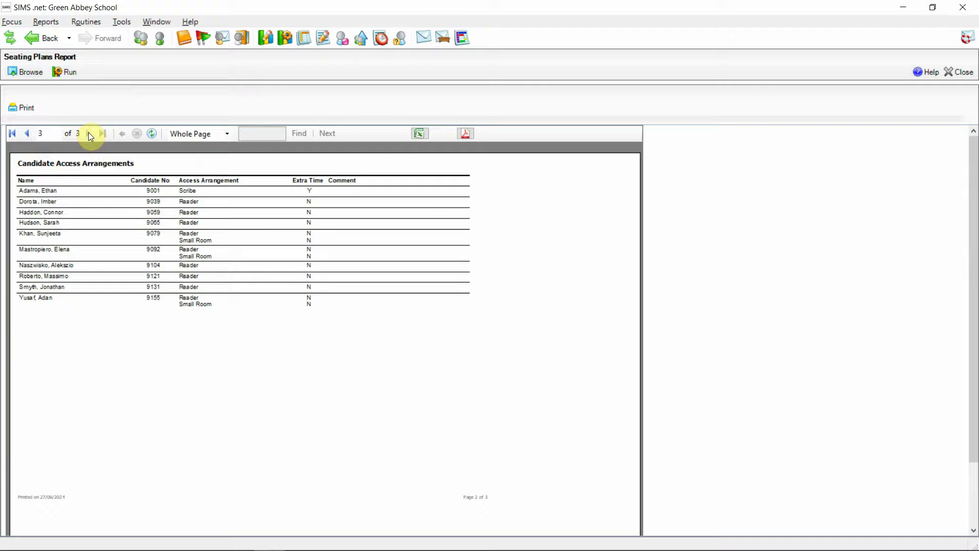
{"action": "double_click", "coordinate": [26, 139]}
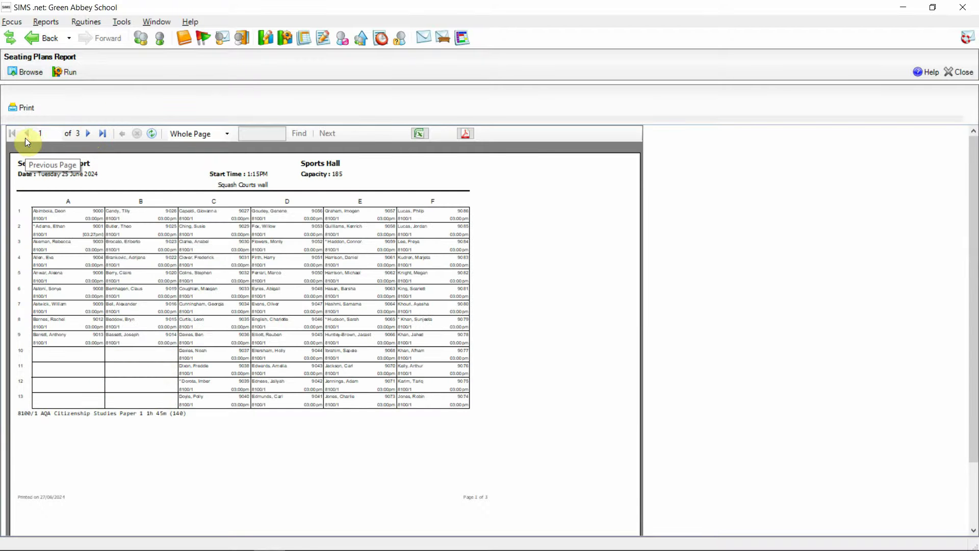
{"action": "left_click", "coordinate": [228, 135]}
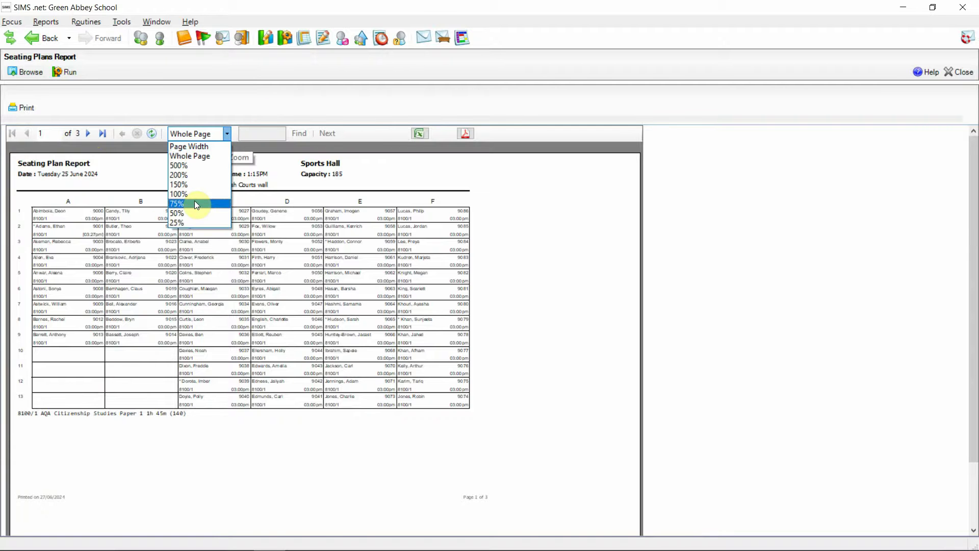
{"action": "left_click", "coordinate": [197, 204]}
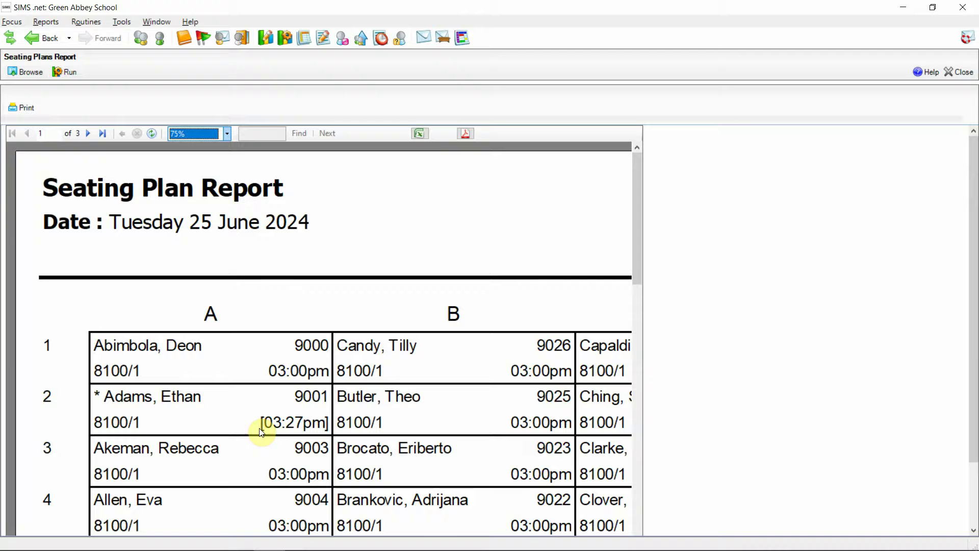
{"action": "left_click", "coordinate": [227, 134]}
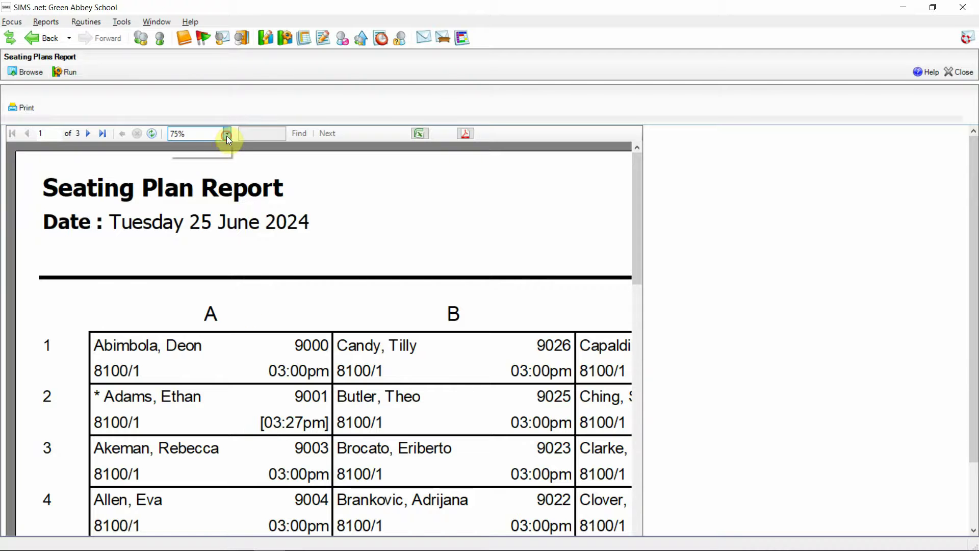
{"action": "left_click", "coordinate": [212, 156]}
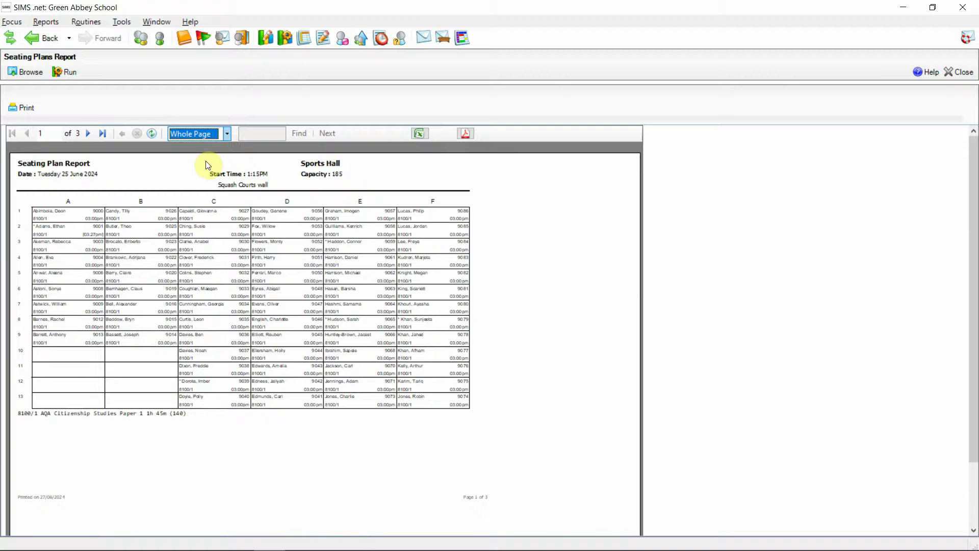
{"action": "left_click", "coordinate": [87, 134]}
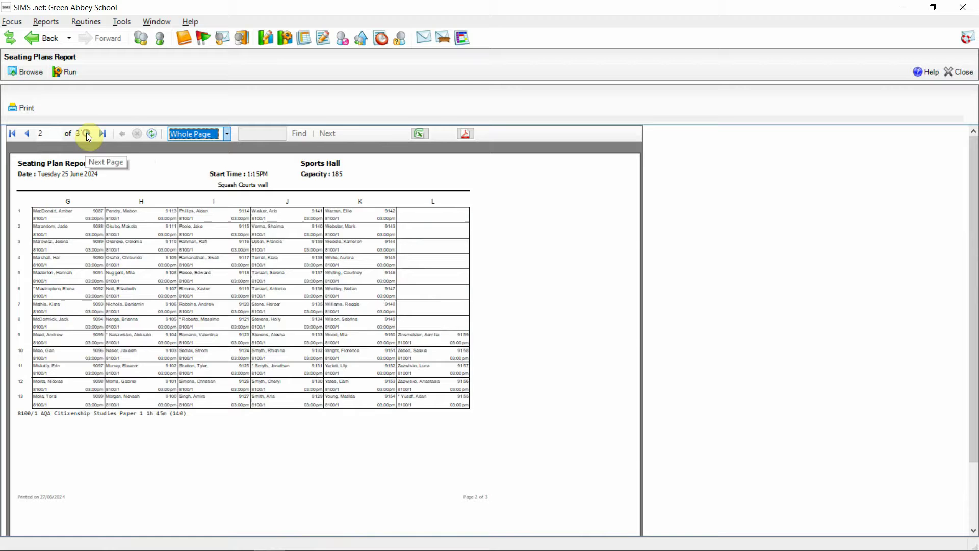
{"action": "left_click", "coordinate": [86, 134]}
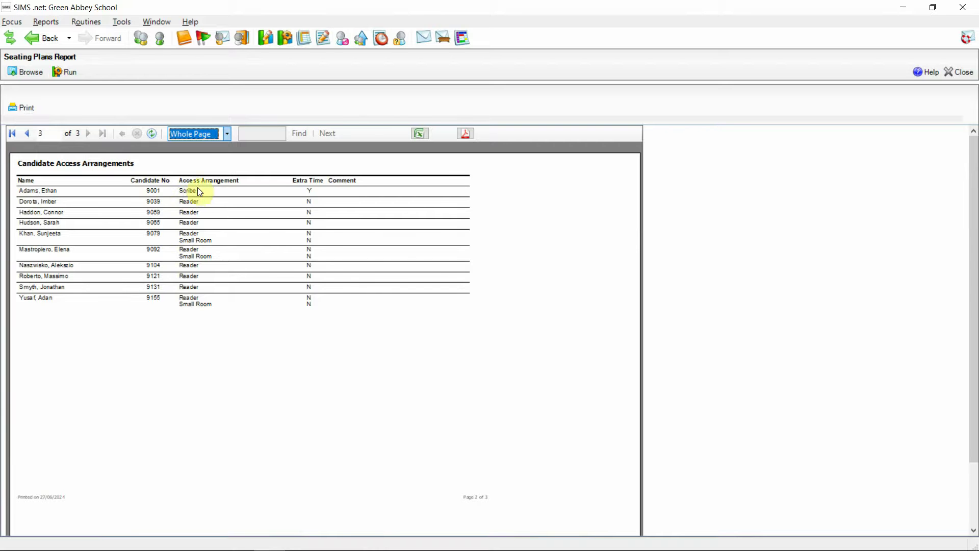
{"action": "left_click", "coordinate": [12, 134]}
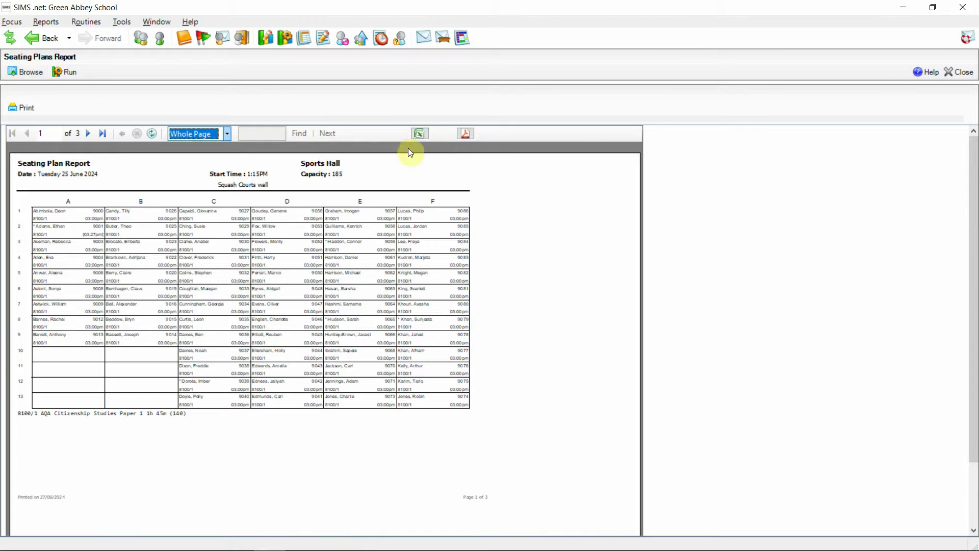
Export the report to Excel in the Exam Reports folder and open the exported seating plan workbook from File Explorer
{"action": "left_click", "coordinate": [416, 135]}
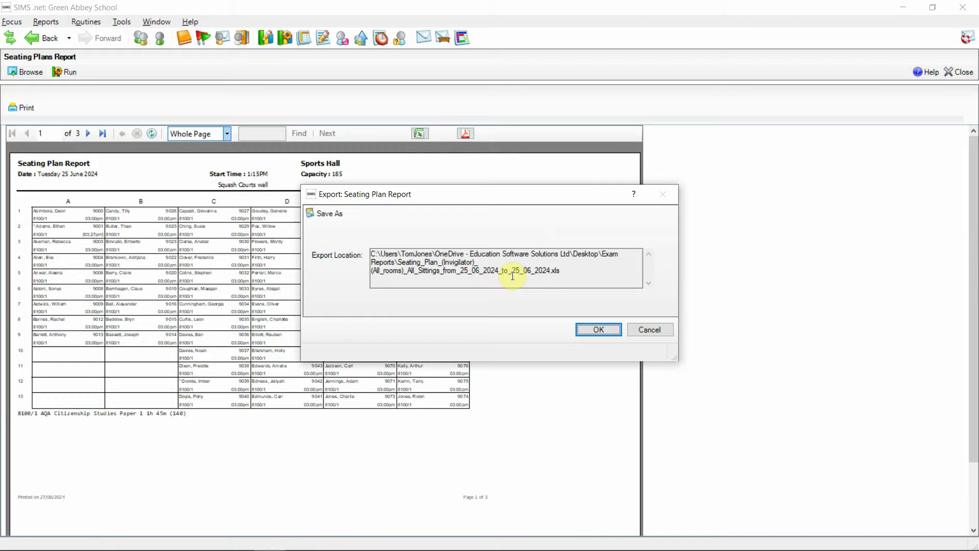
{"action": "left_click", "coordinate": [599, 330]}
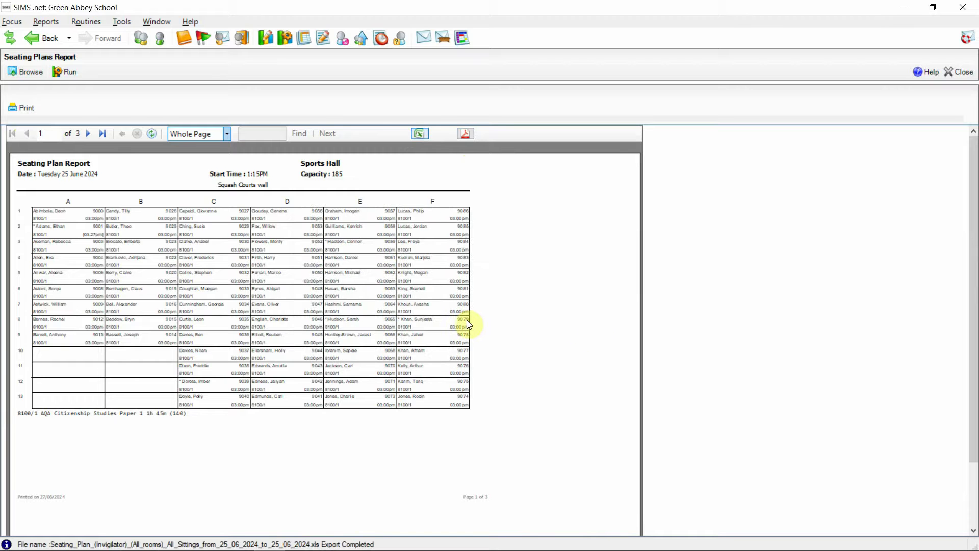
{"action": "mouse_move", "coordinate": [169, 548]}
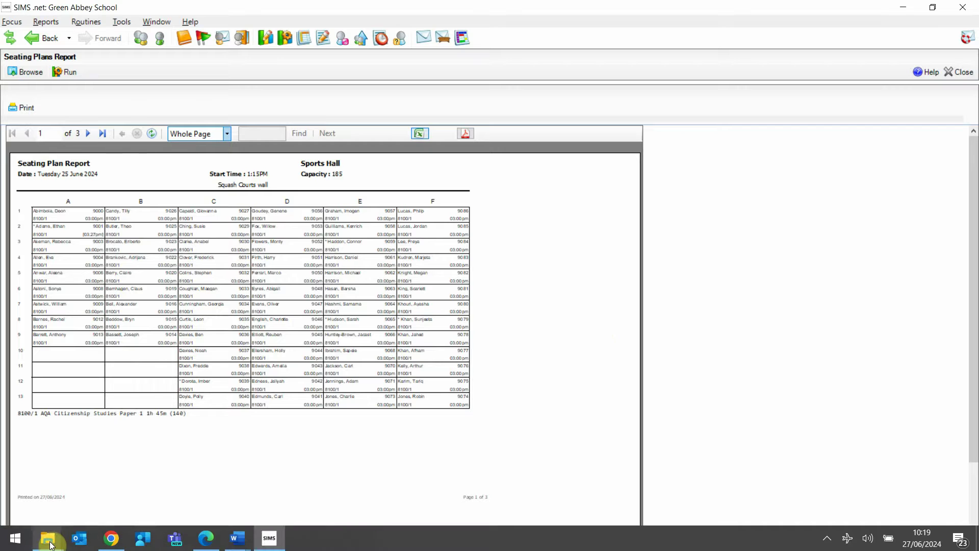
{"action": "mouse_move", "coordinate": [51, 544]}
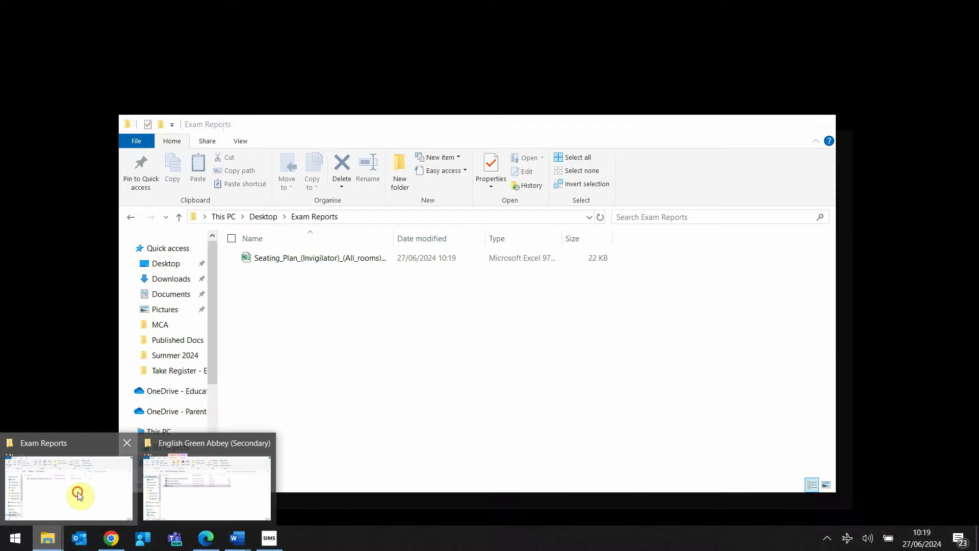
{"action": "left_click", "coordinate": [79, 496]}
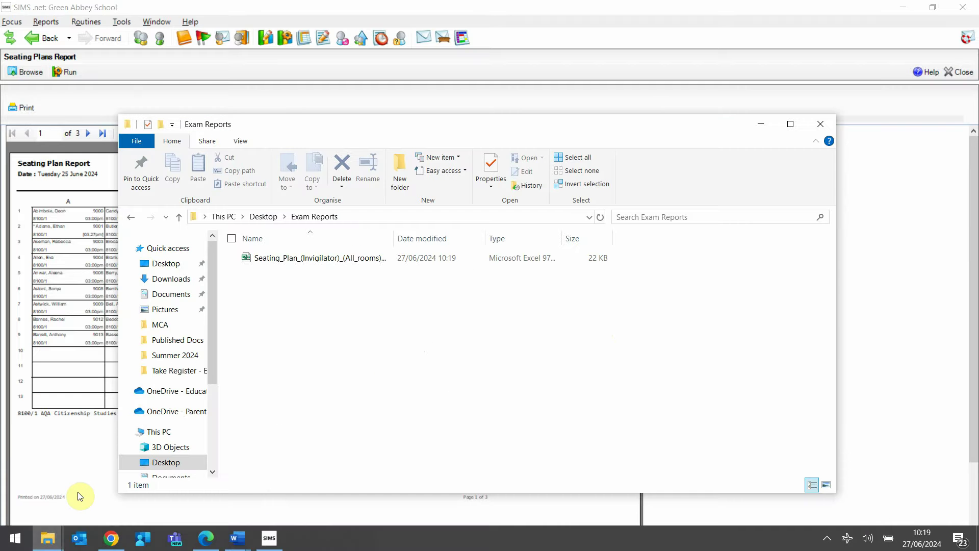
{"action": "left_click", "coordinate": [333, 259]}
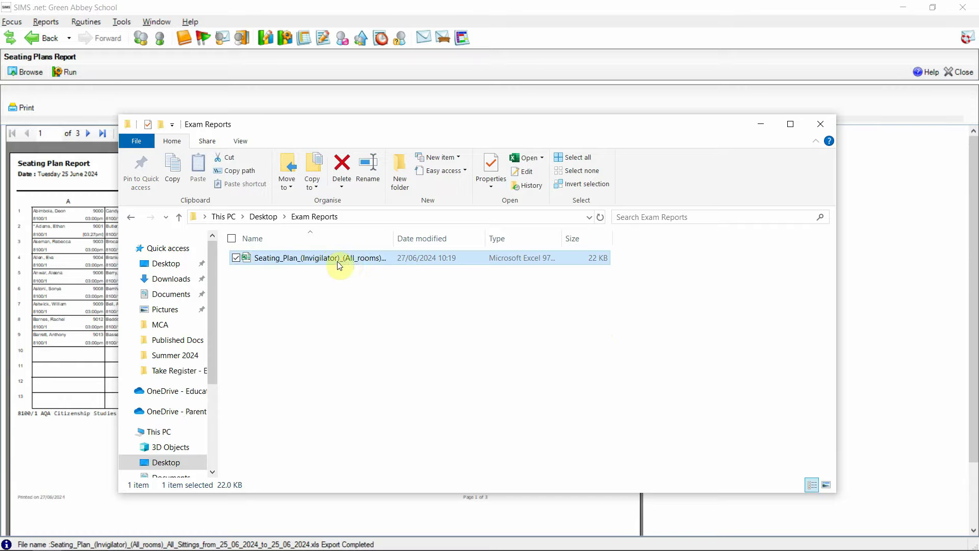
{"action": "double_click", "coordinate": [347, 260]}
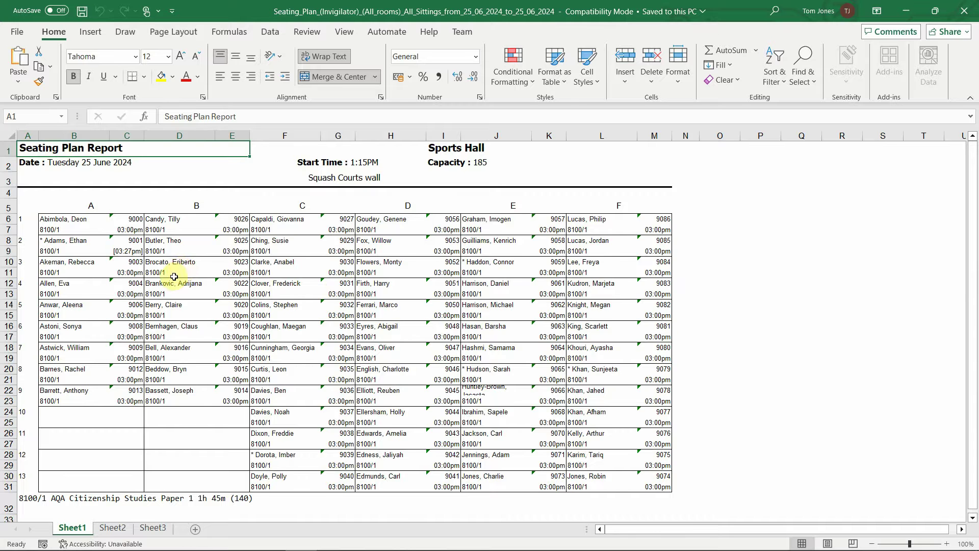
Copy the seating grid for rows G to L, headings included, from Sheet2 and paste it beside row F on Sheet1, starting at N5
{"action": "left_click", "coordinate": [122, 530]}
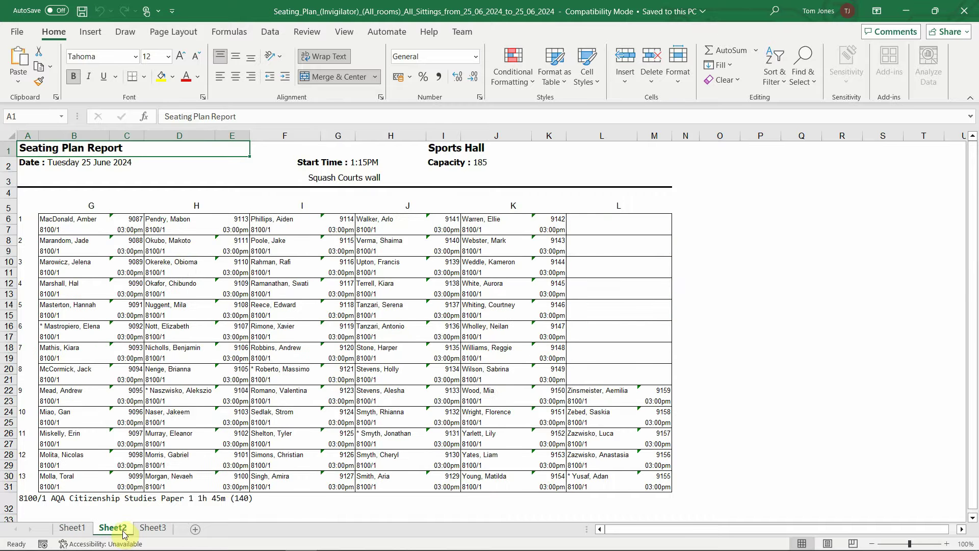
{"action": "left_click_drag", "start_coordinate": [65, 203], "coordinate": [625, 485]}
{"action": "key", "text": "ctrl+c"}
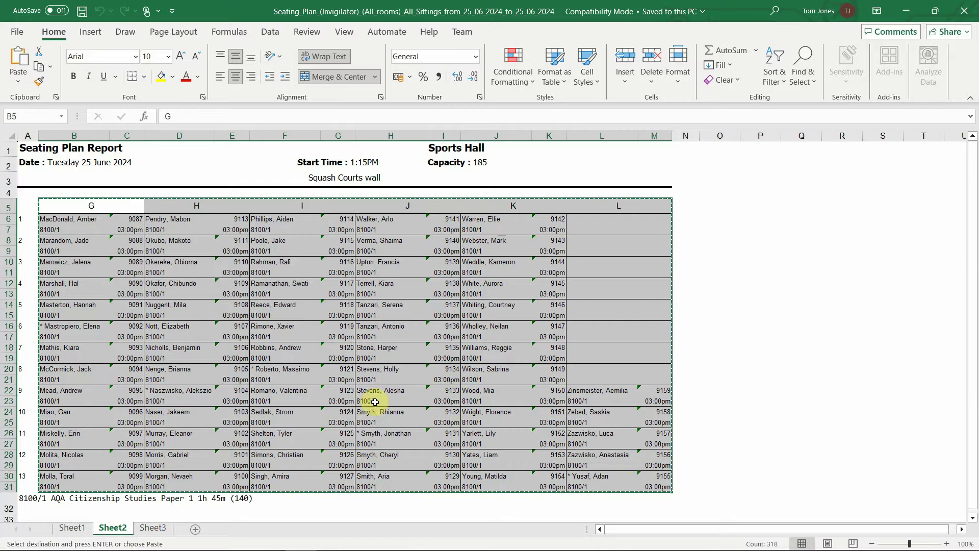
{"action": "left_click", "coordinate": [86, 529]}
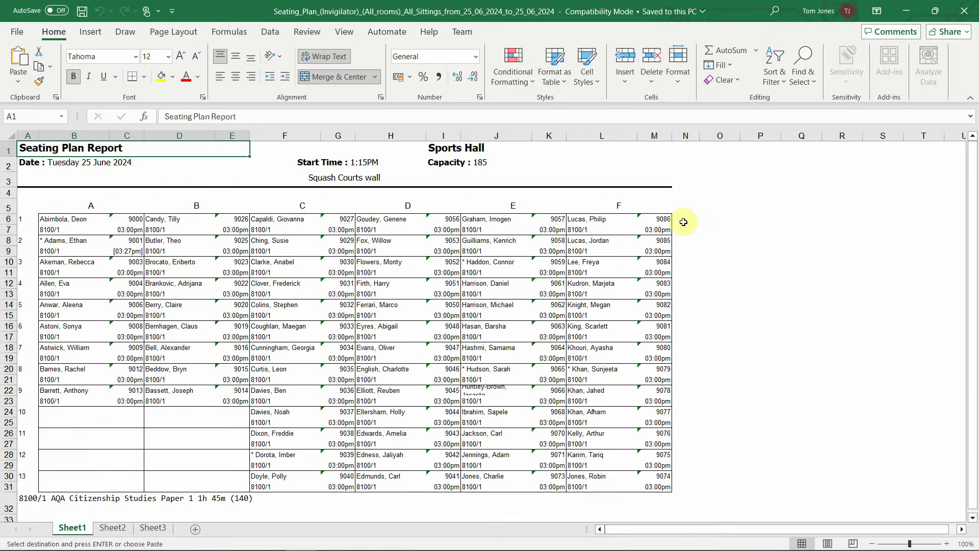
{"action": "left_click", "coordinate": [698, 208]}
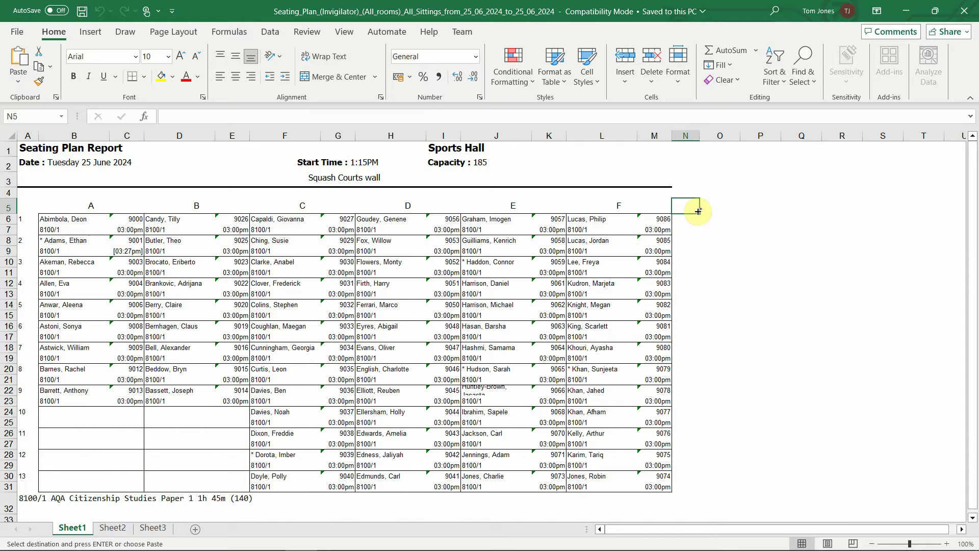
{"action": "key", "text": "ctrl+v"}
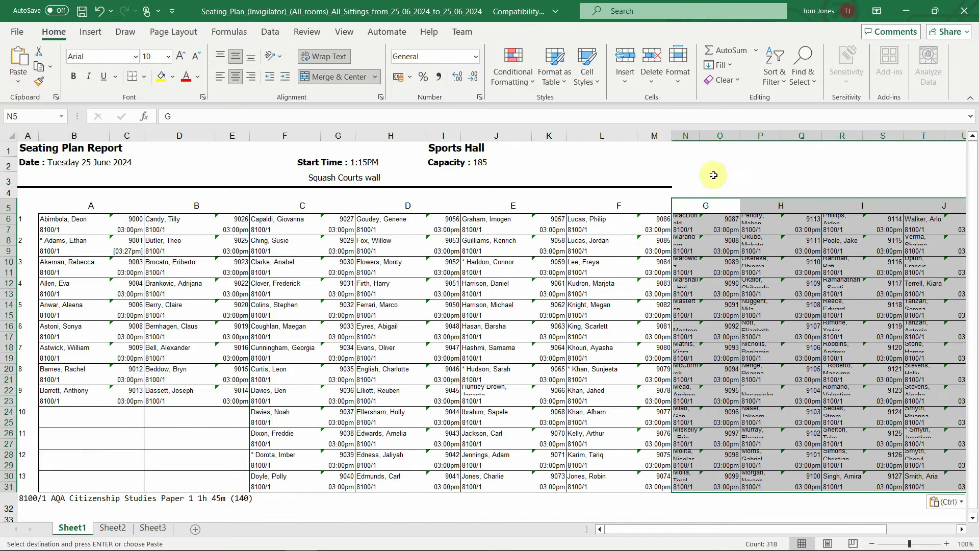
Widen columns N, P, R, T, V and X on Sheet1 so the pasted candidate names fit on one line
{"action": "double_click", "coordinate": [700, 135]}
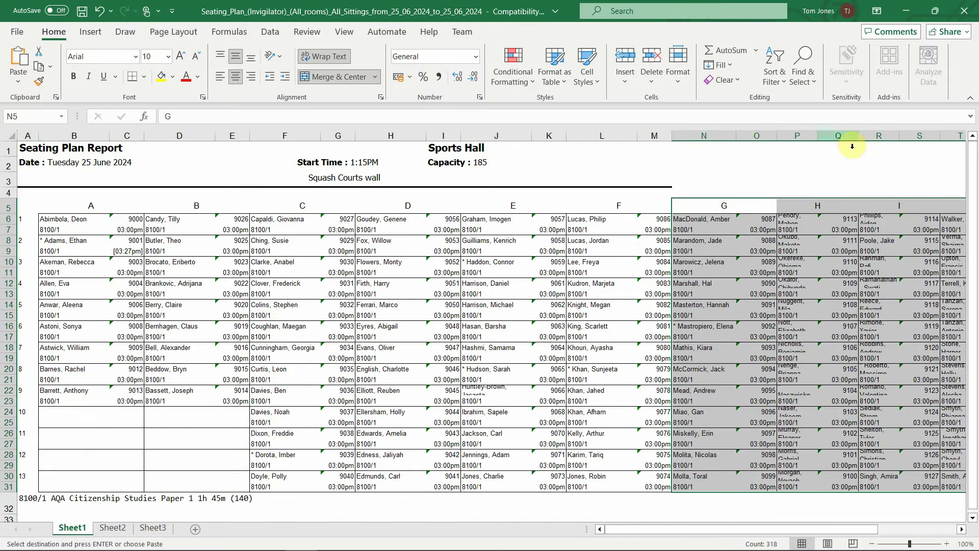
{"action": "left_click_drag", "start_coordinate": [821, 138], "coordinate": [850, 139]}
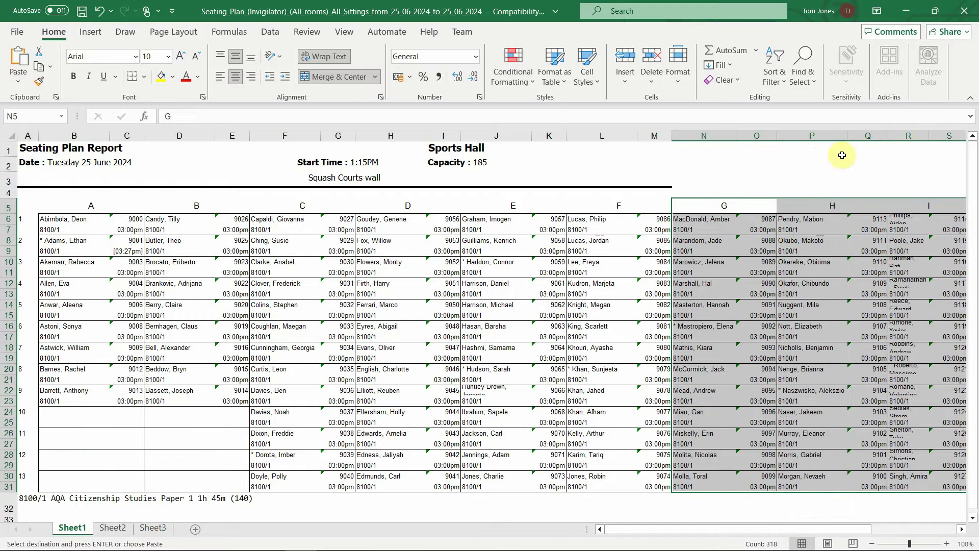
{"action": "double_click", "coordinate": [927, 135]}
{"action": "left_click_drag", "start_coordinate": [779, 529], "coordinate": [888, 528]}
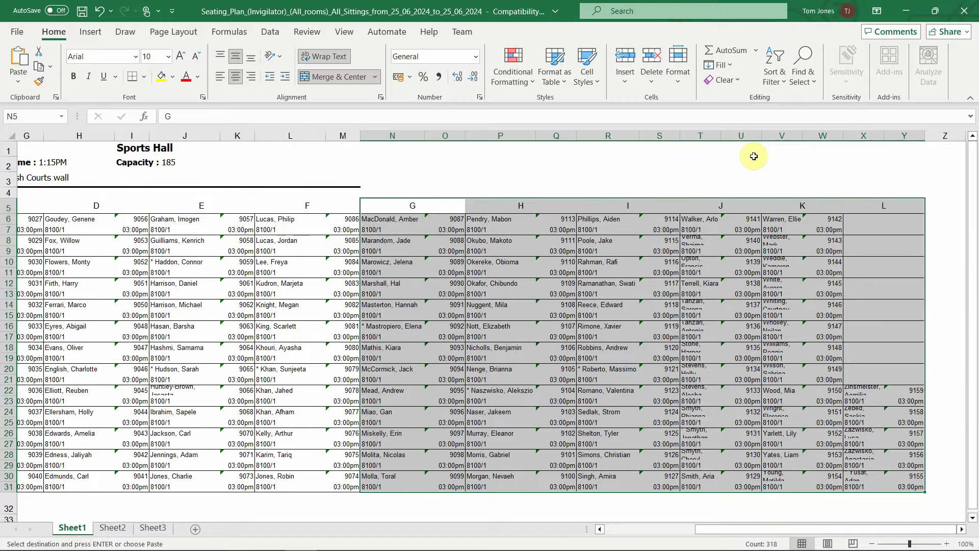
{"action": "double_click", "coordinate": [721, 136]}
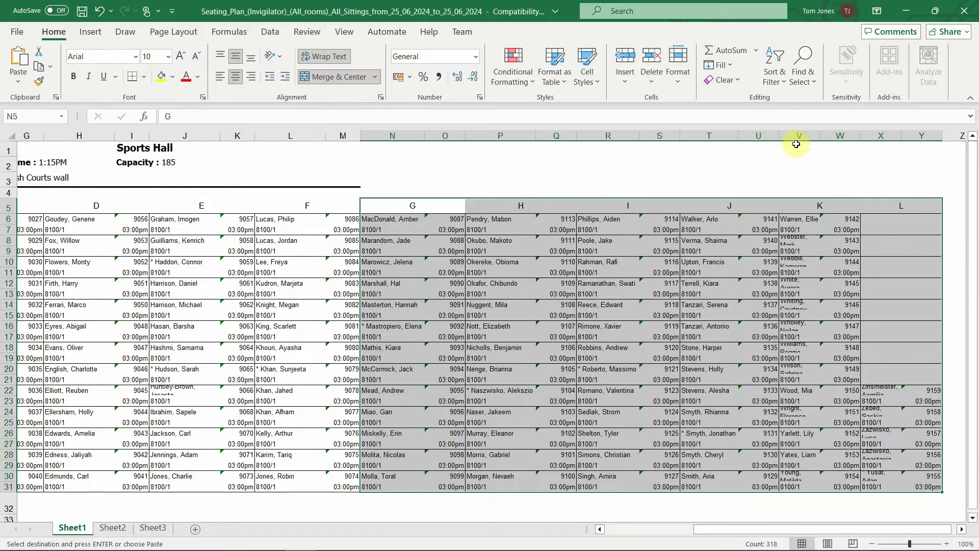
{"action": "double_click", "coordinate": [820, 135]}
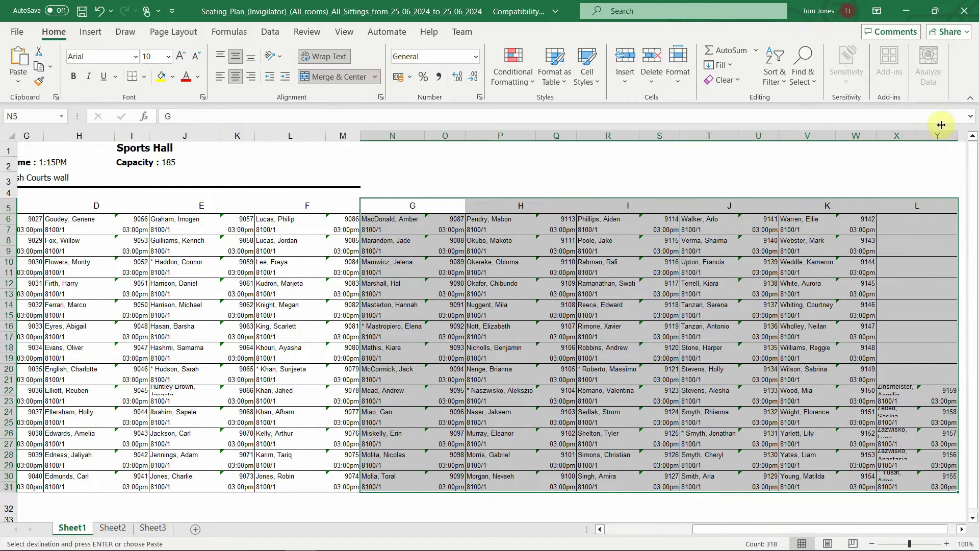
{"action": "double_click", "coordinate": [917, 135]}
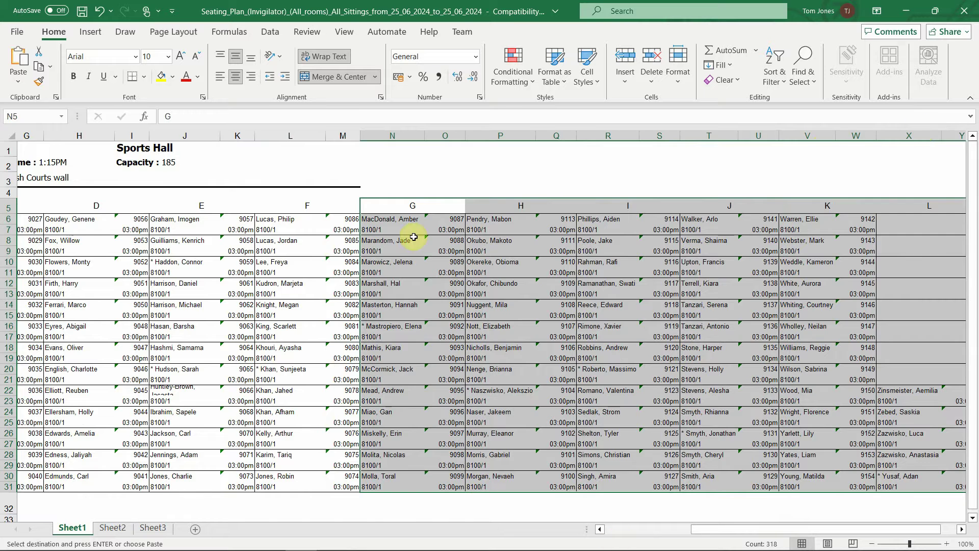
{"action": "left_click", "coordinate": [387, 178]}
{"action": "left_click_drag", "start_coordinate": [745, 530], "coordinate": [603, 530]}
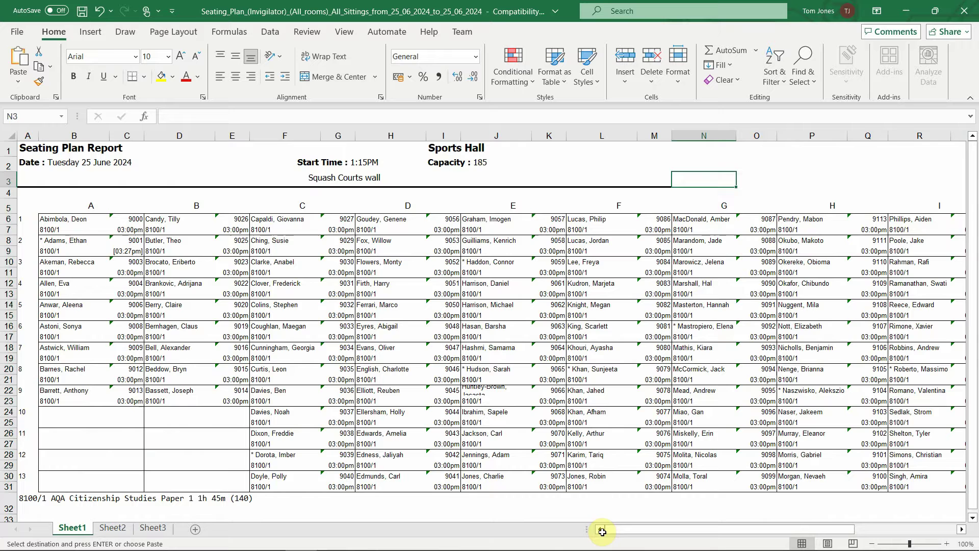
Start a new conditional formatting rule for the whole of Sheet1 that targets cells with specific text containing ~*
{"action": "key", "text": "ctrl+a"}
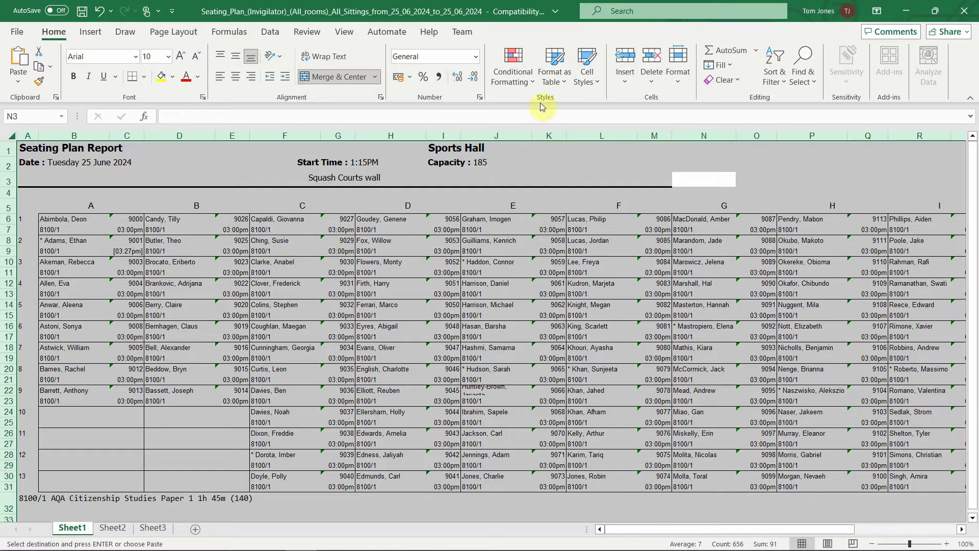
{"action": "left_click", "coordinate": [528, 84]}
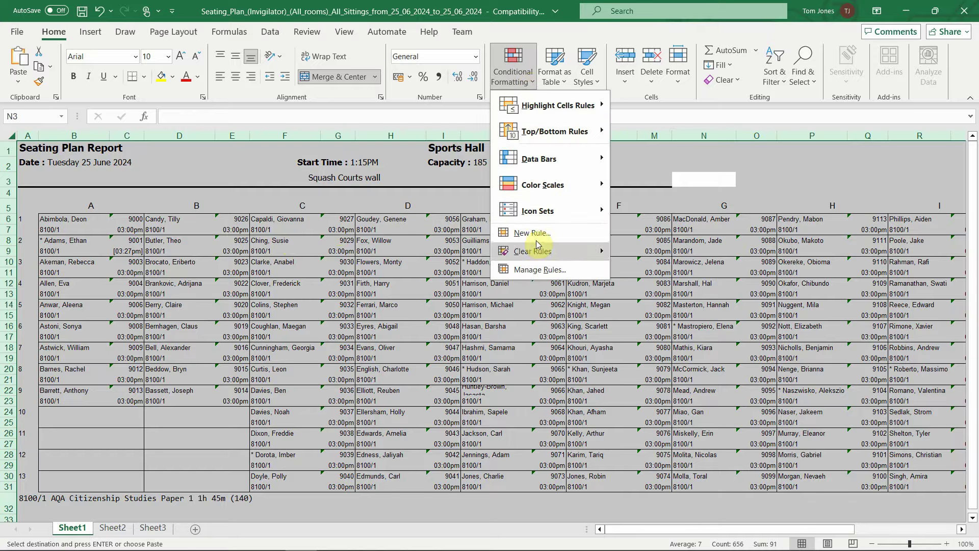
{"action": "left_click", "coordinate": [537, 269]}
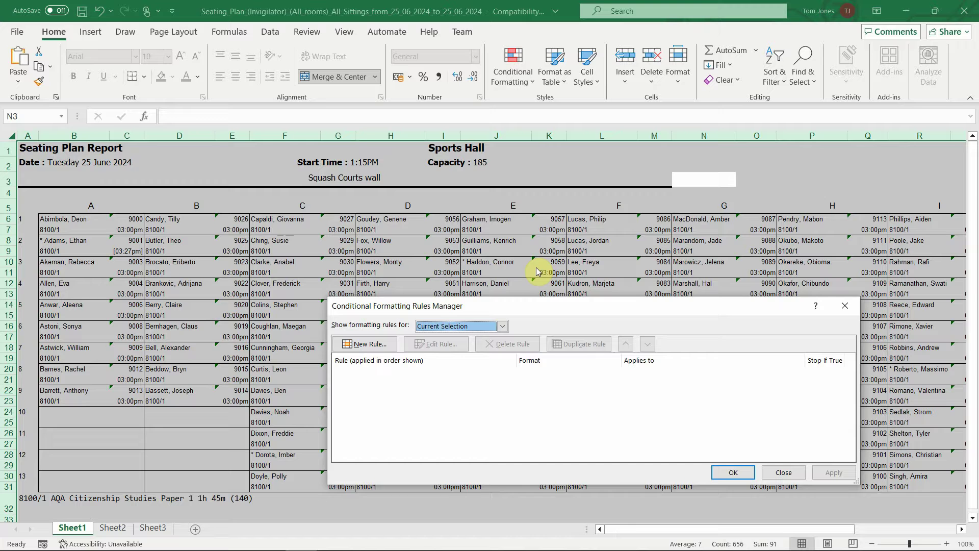
{"action": "left_click", "coordinate": [363, 345]}
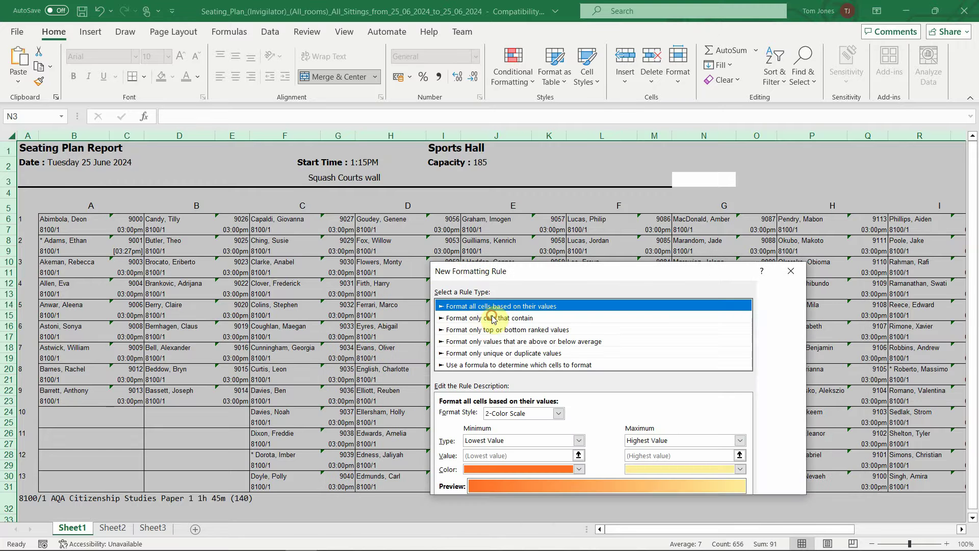
{"action": "left_click", "coordinate": [493, 319]}
{"action": "left_click", "coordinate": [501, 415]}
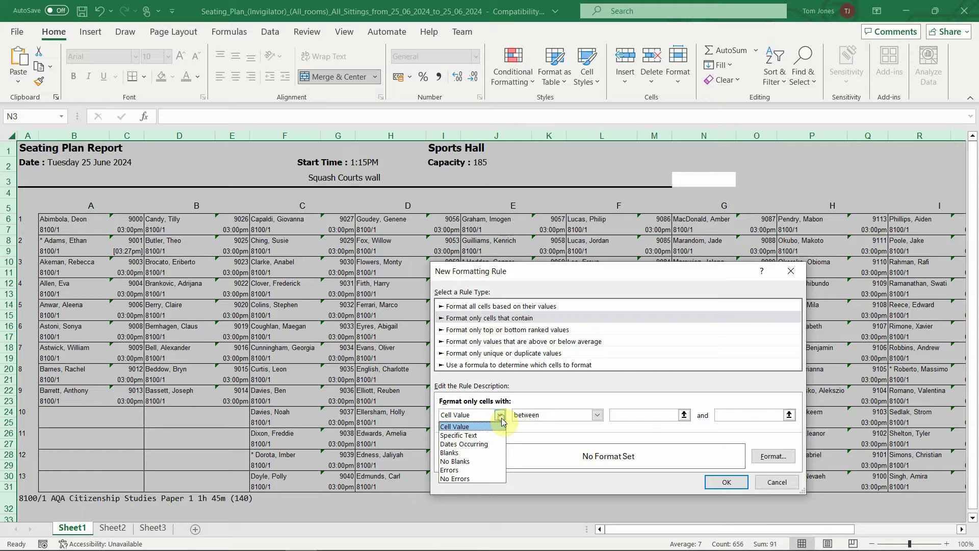
{"action": "left_click", "coordinate": [491, 435]}
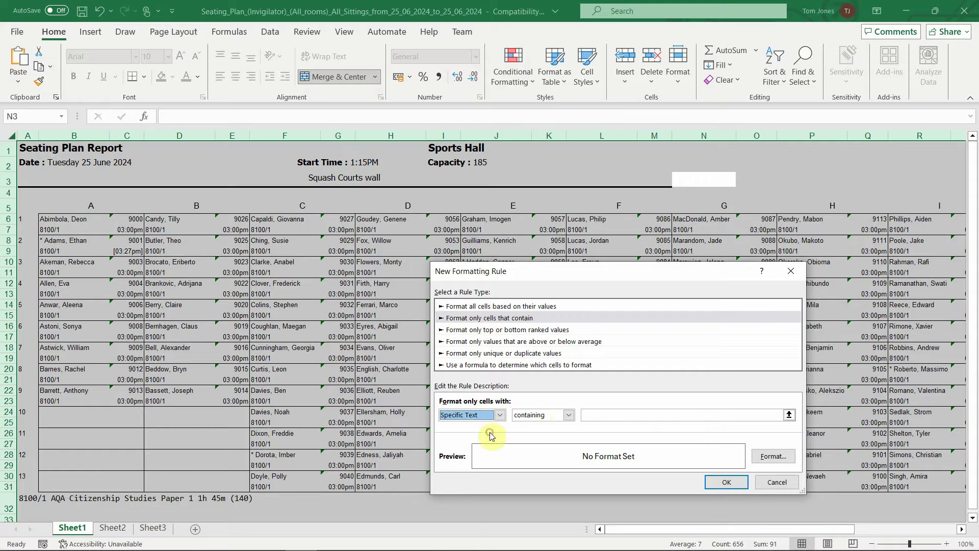
{"action": "left_click", "coordinate": [608, 415]}
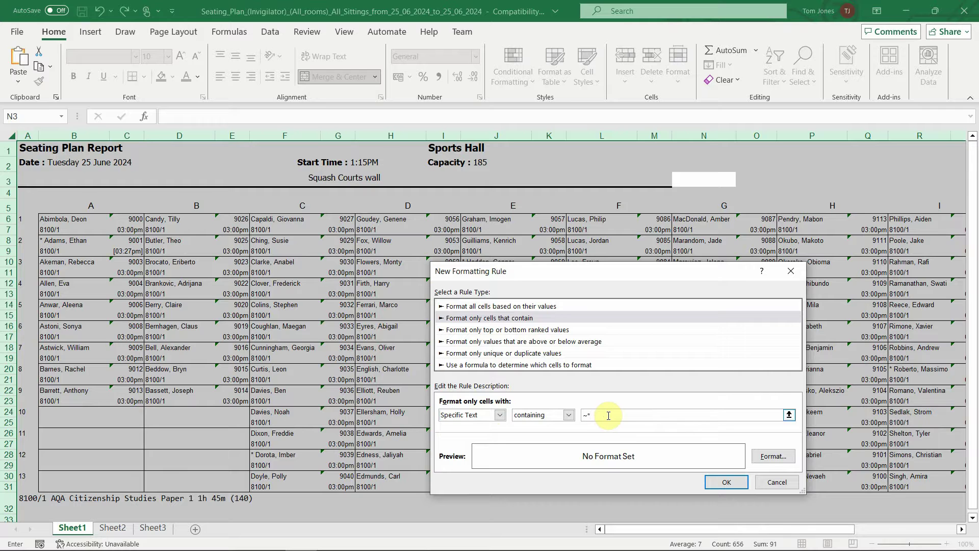
Give the asterisk rule a yellow fill and add it to the sheet's conditional formatting rules
{"action": "left_click", "coordinate": [774, 457]}
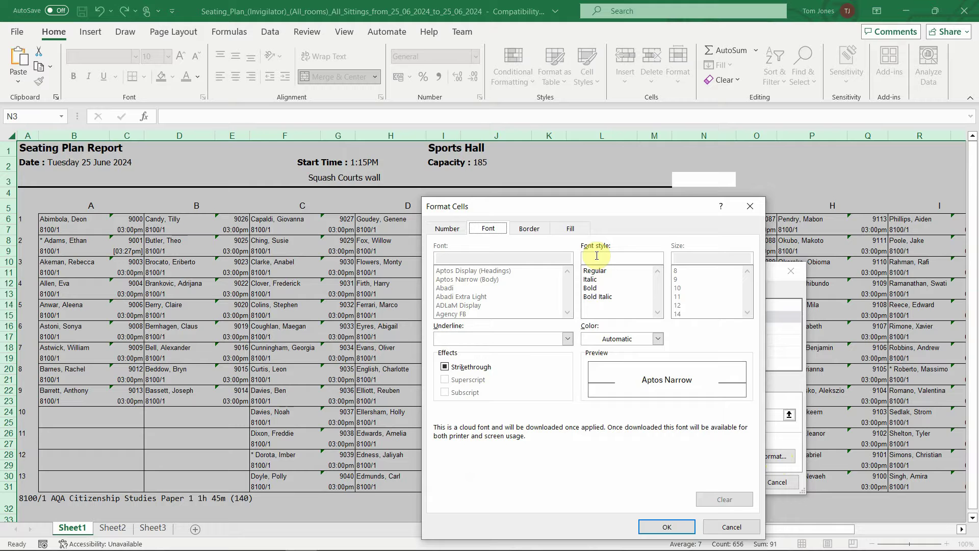
{"action": "left_click", "coordinate": [564, 233]}
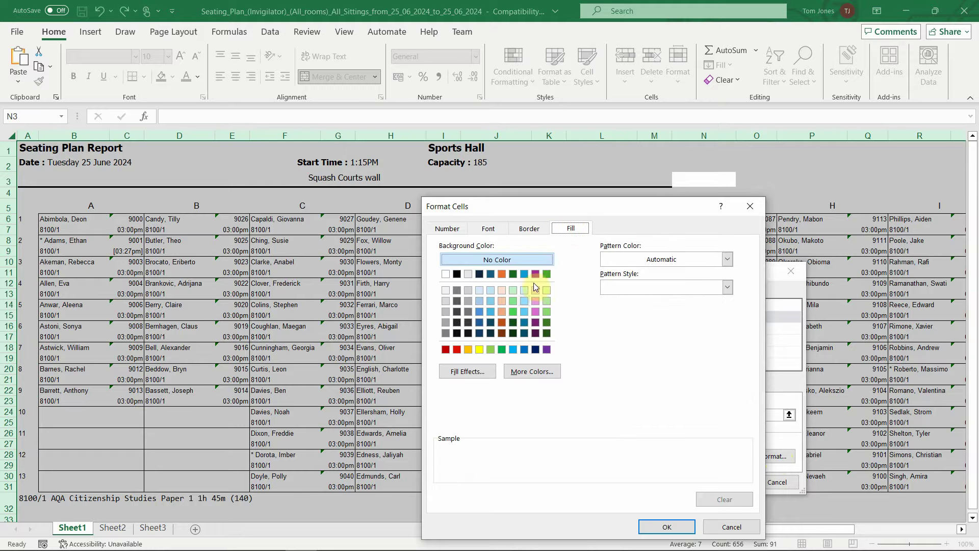
{"action": "left_click", "coordinate": [479, 350]}
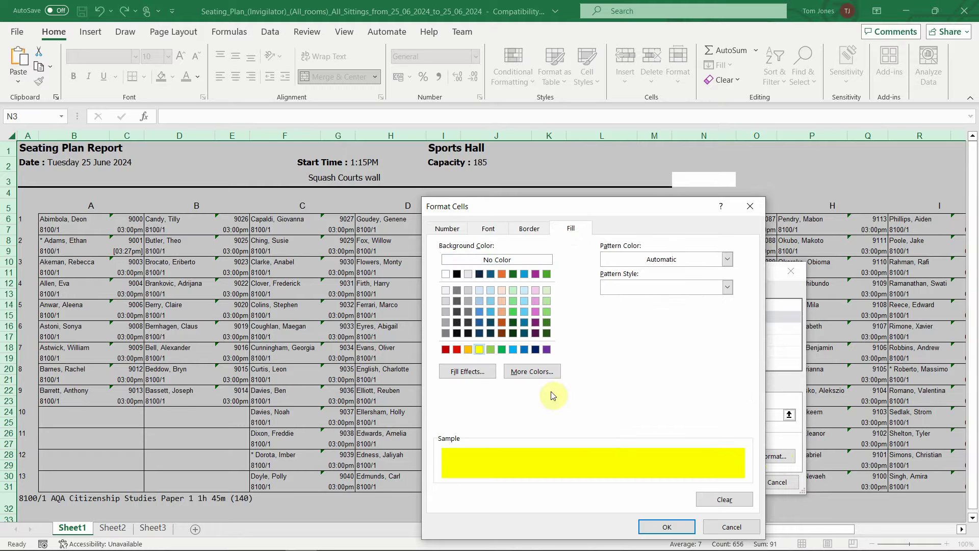
{"action": "left_click", "coordinate": [657, 530]}
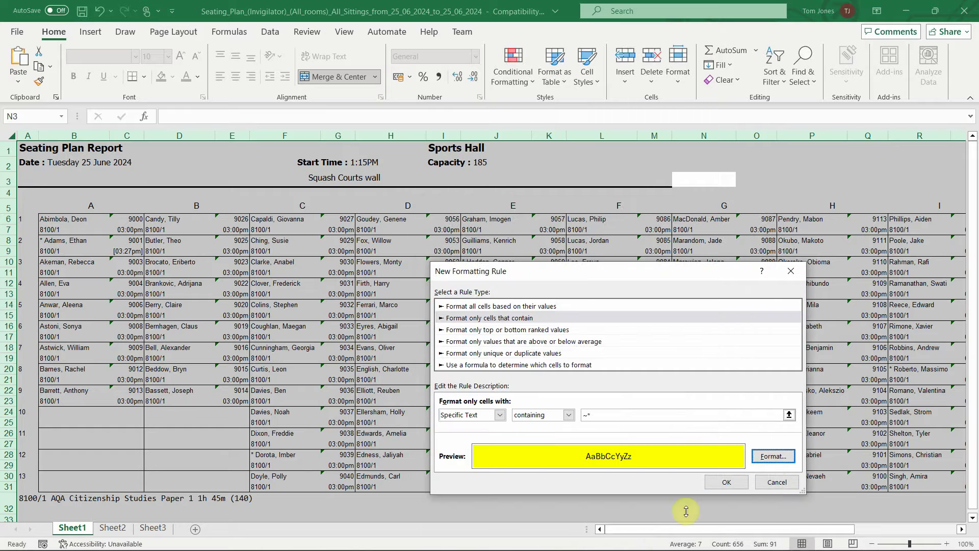
{"action": "left_click", "coordinate": [727, 484]}
{"action": "left_click", "coordinate": [822, 472]}
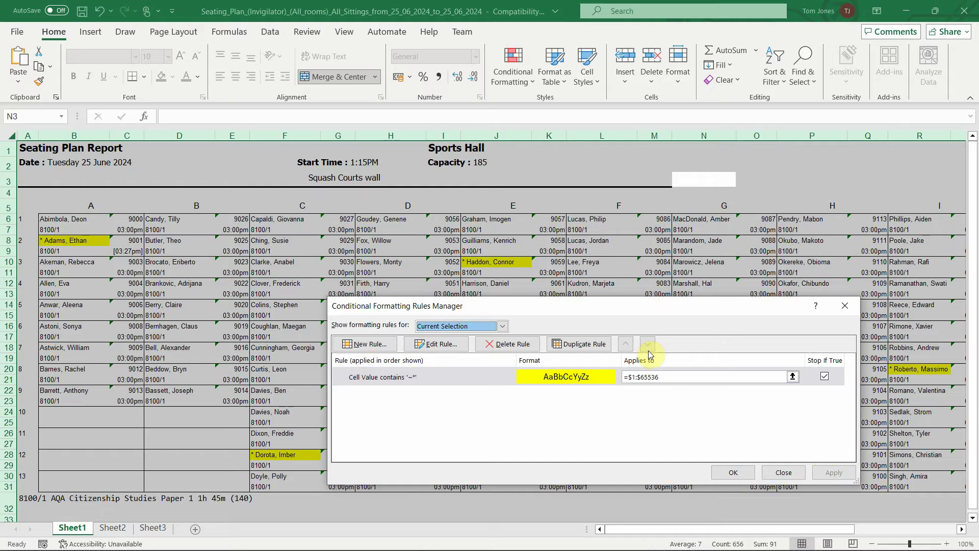
Start a second conditional formatting rule for cells with specific text containing ~[
{"action": "left_click_drag", "start_coordinate": [628, 308], "coordinate": [544, 303]}
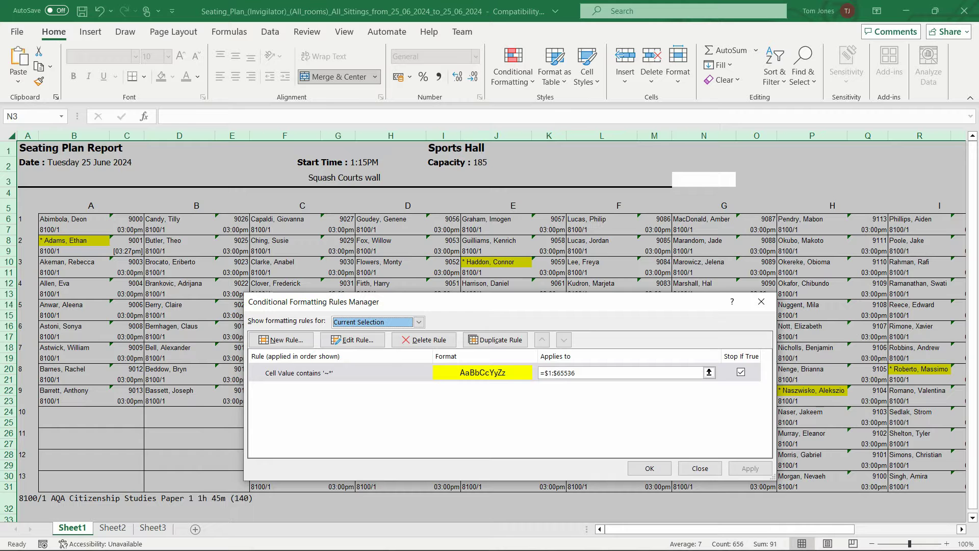
{"action": "left_click", "coordinate": [282, 340]}
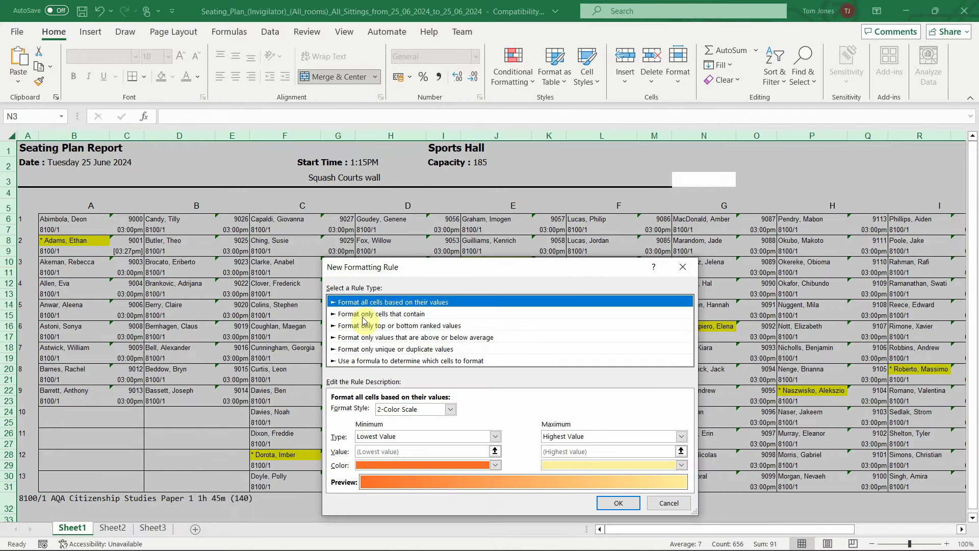
{"action": "left_click", "coordinate": [362, 315]}
{"action": "left_click", "coordinate": [392, 411]}
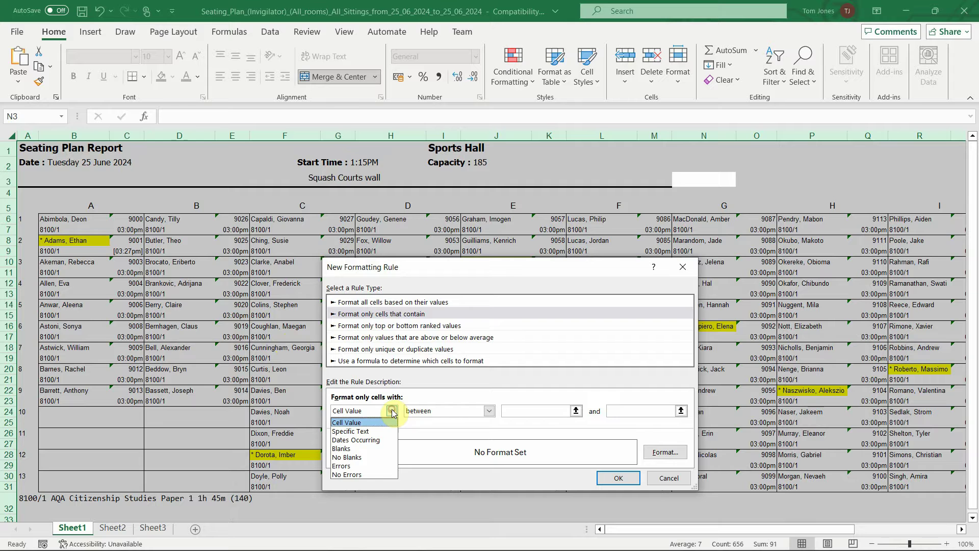
{"action": "left_click", "coordinate": [377, 428]}
{"action": "left_click", "coordinate": [495, 411]}
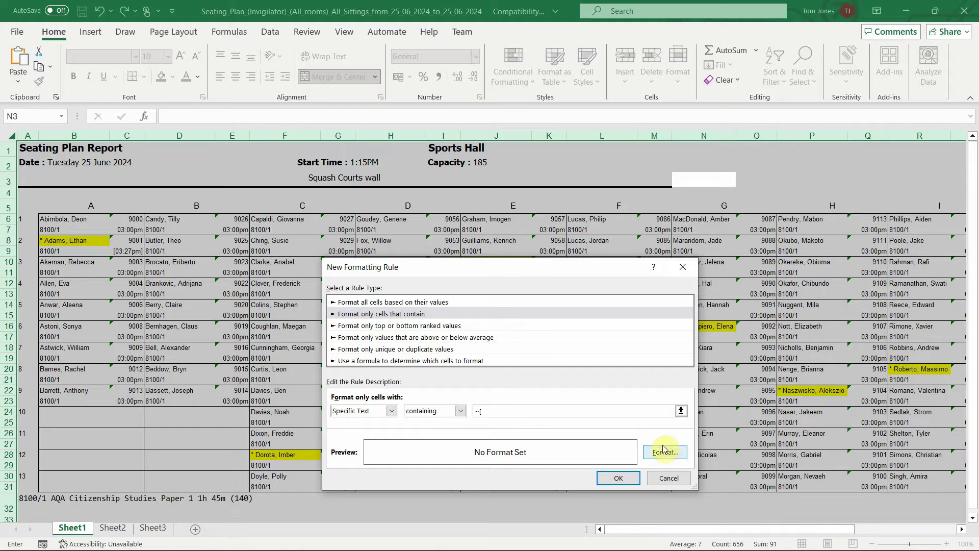
Give the square-bracket rule a custom light pink fill and apply it to the sheet
{"action": "left_click", "coordinate": [683, 453]}
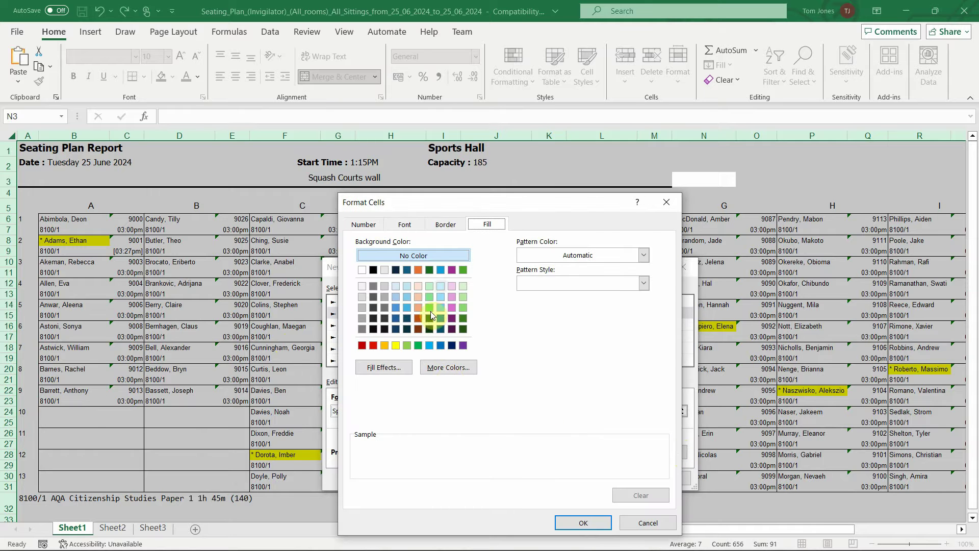
{"action": "left_click", "coordinate": [444, 369]}
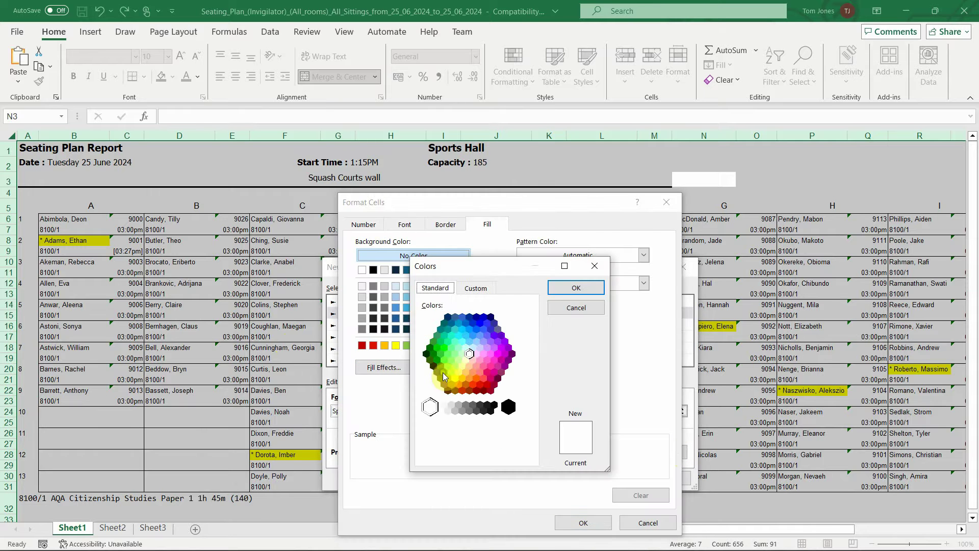
{"action": "left_click", "coordinate": [475, 361]}
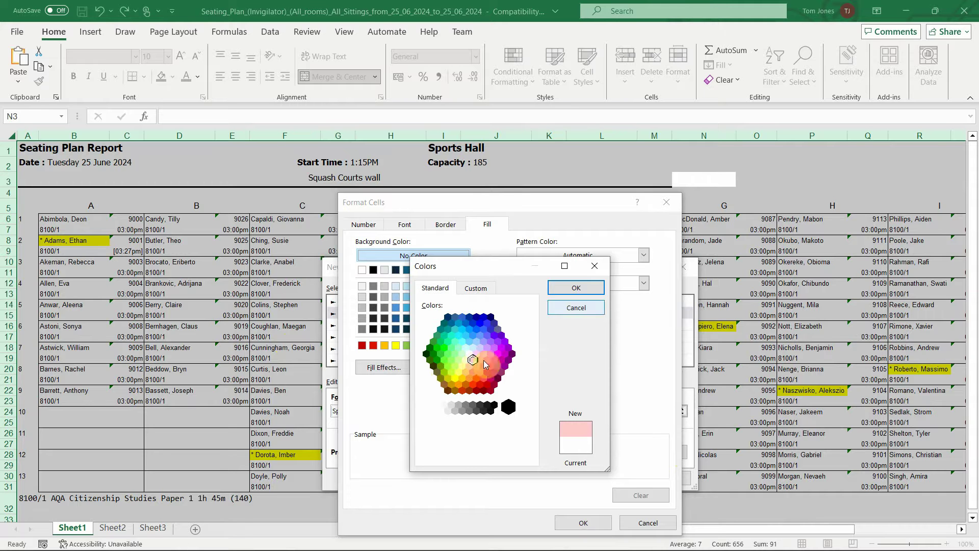
{"action": "left_click", "coordinate": [577, 288]}
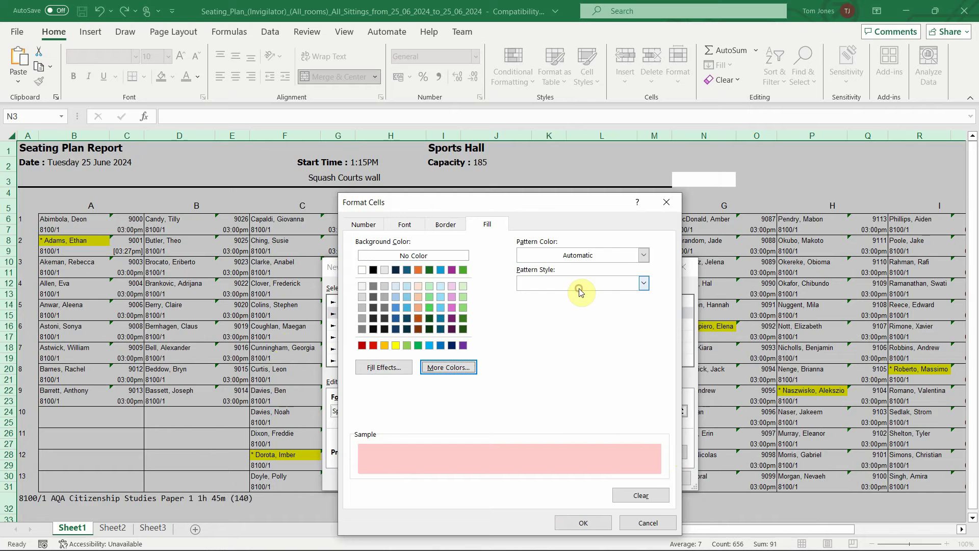
{"action": "left_click", "coordinate": [586, 522]}
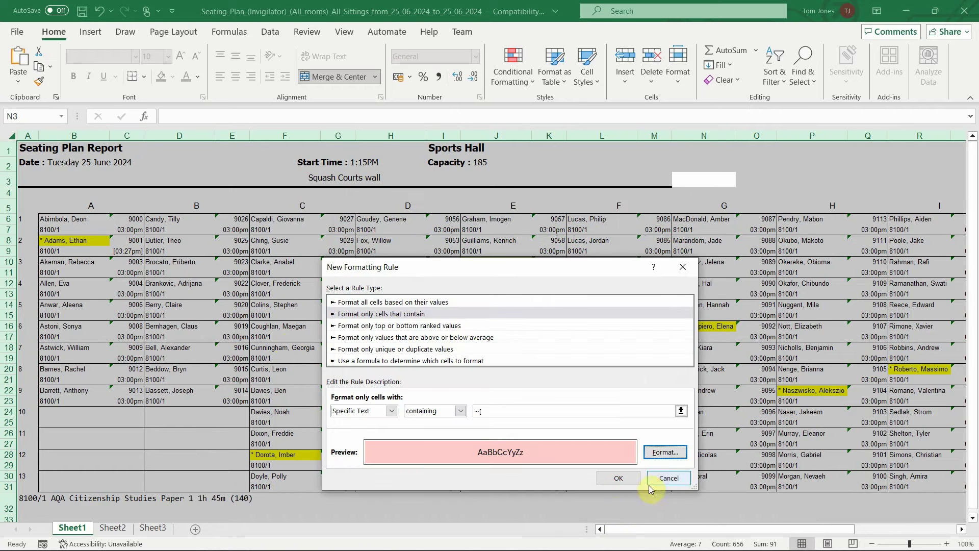
{"action": "left_click", "coordinate": [618, 478]}
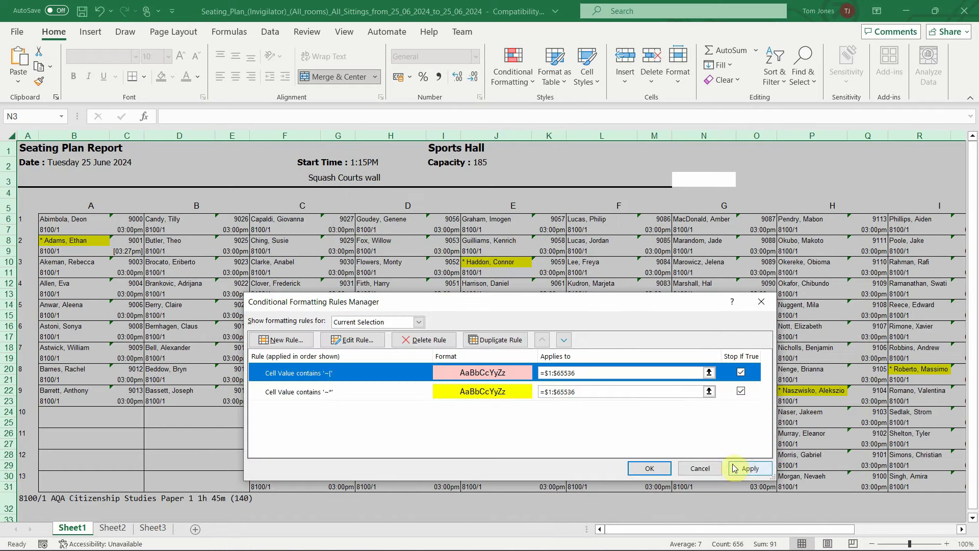
{"action": "left_click", "coordinate": [748, 468]}
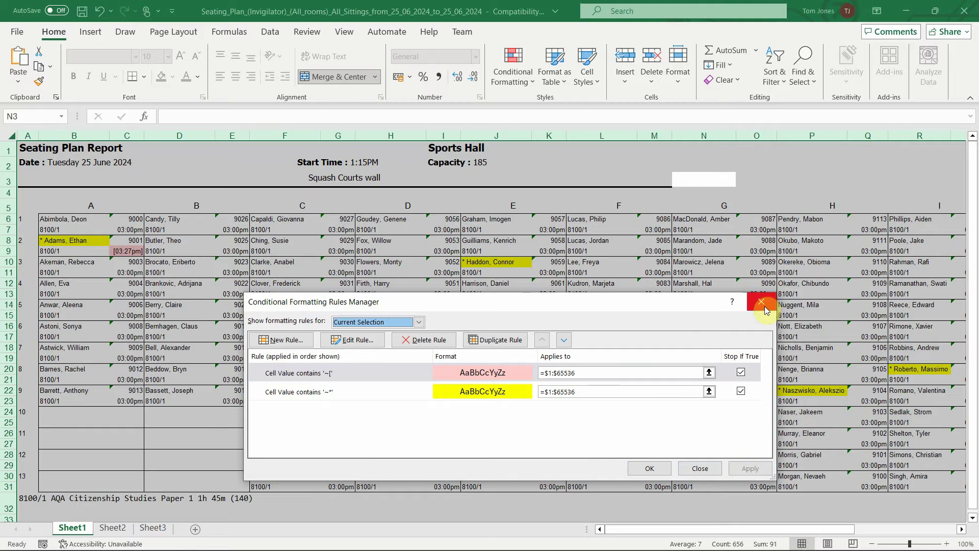
Accept the two conditional formatting rules and check the highlighted candidate names and bracketed finish time on Sheet1
{"action": "left_click", "coordinate": [650, 468]}
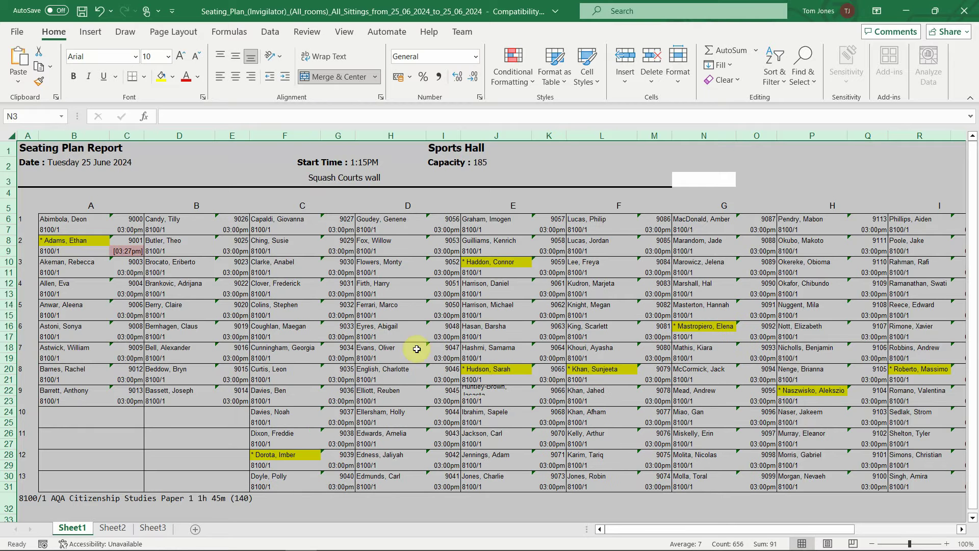
{"action": "left_click", "coordinate": [78, 204]}
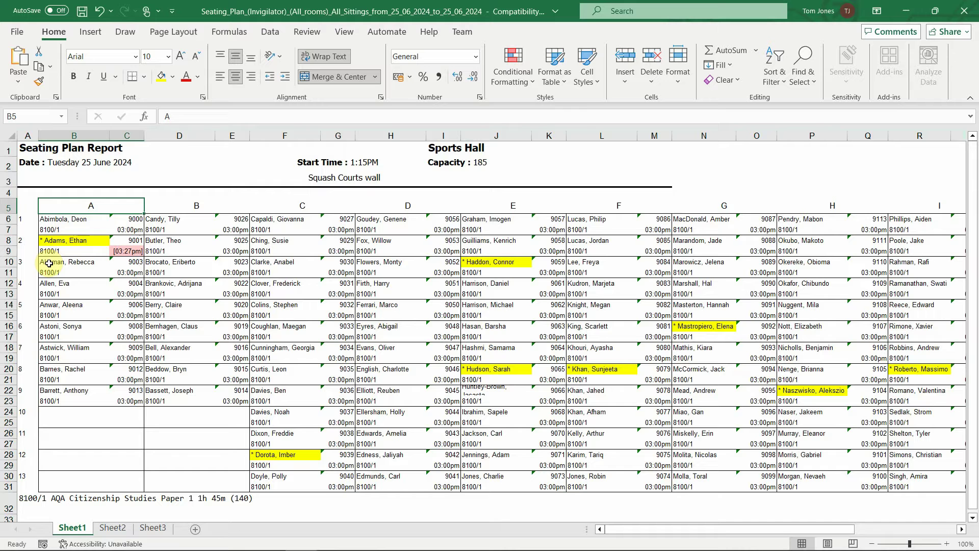
{"action": "left_click", "coordinate": [126, 251]}
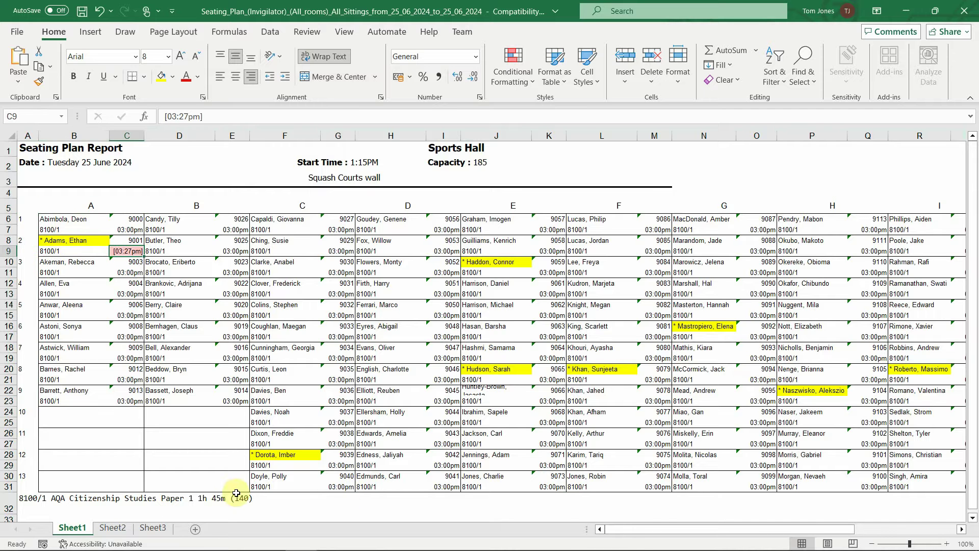
{"action": "left_click_drag", "start_coordinate": [617, 534], "coordinate": [587, 516]}
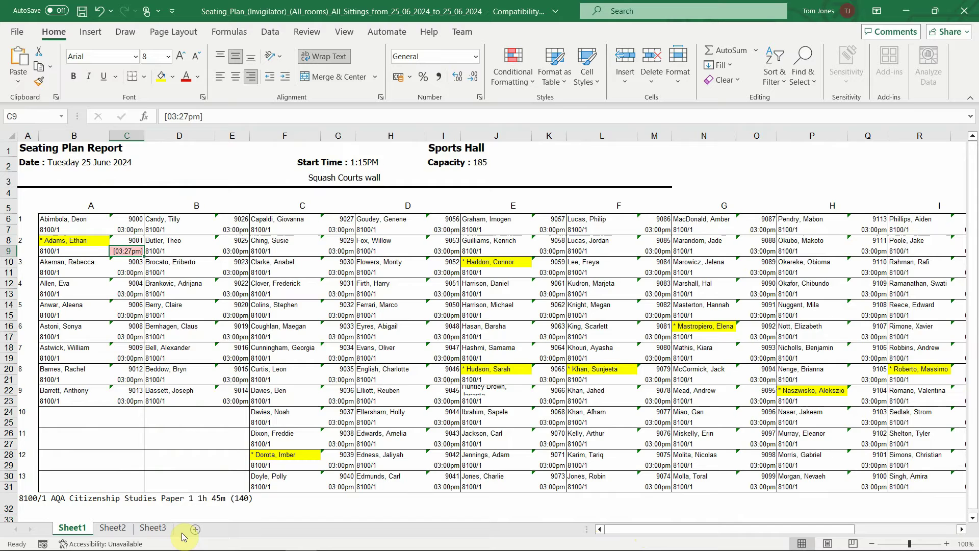
Review the candidate access arrangements on Sheet3, go back to Sheet1, and return to the Seating Plans Report in SIMS .net
{"action": "left_click", "coordinate": [154, 529]}
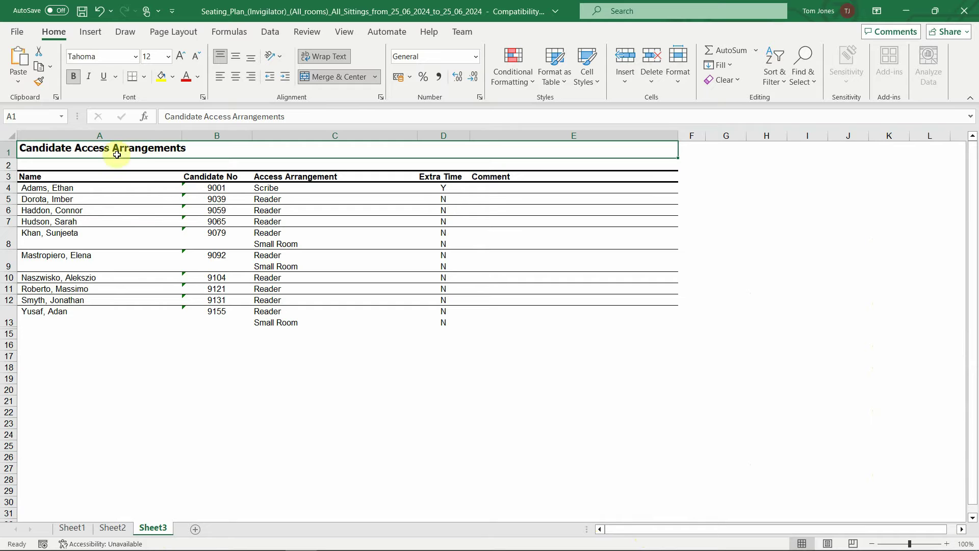
{"action": "left_click", "coordinate": [73, 533]}
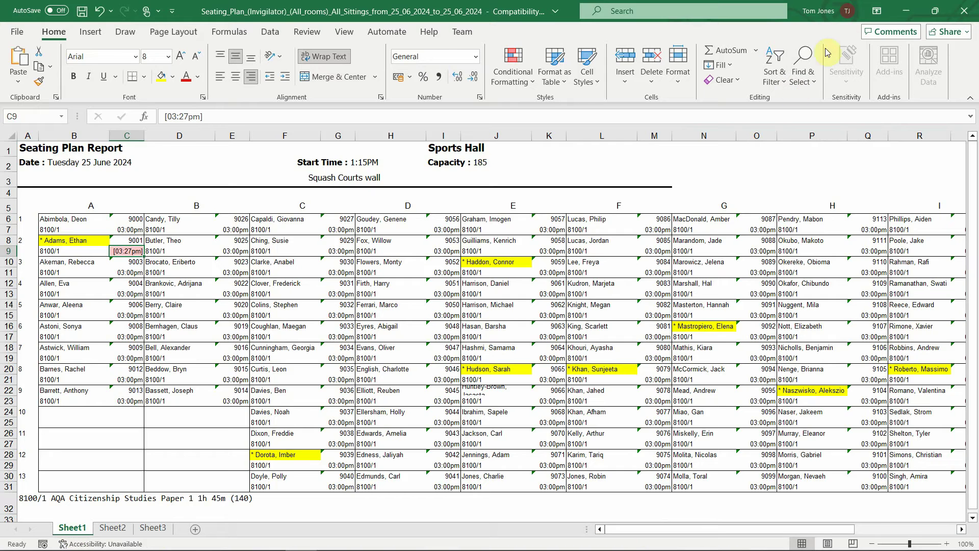
{"action": "left_click", "coordinate": [906, 12]}
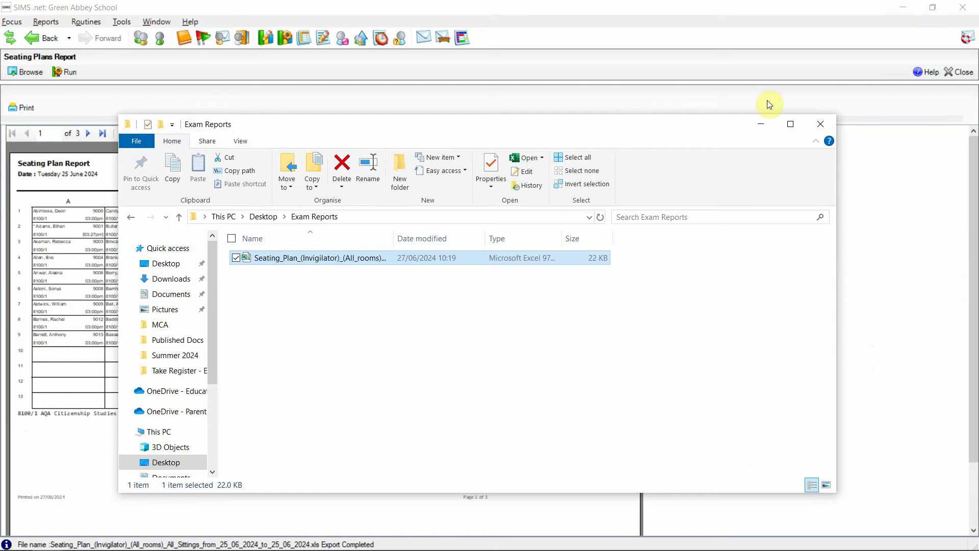
{"action": "left_click", "coordinate": [759, 124]}
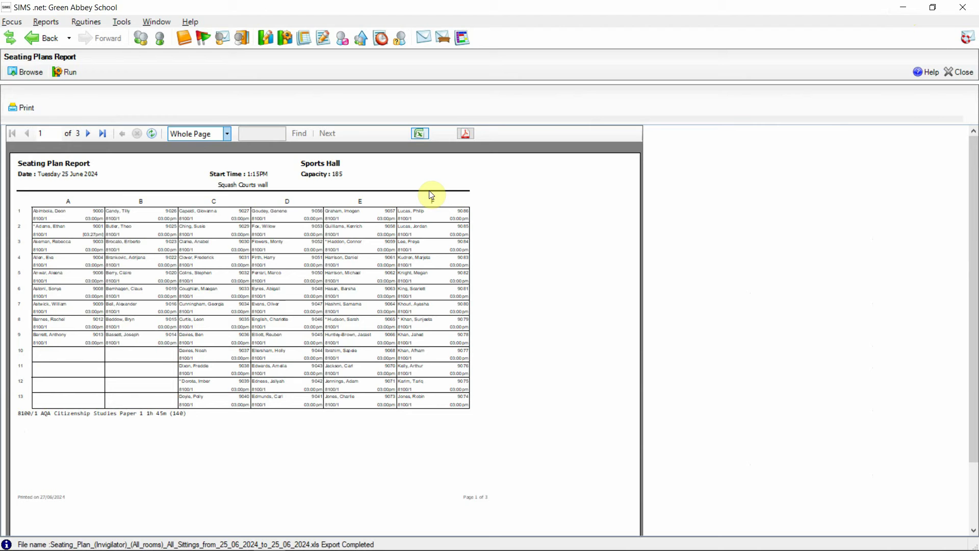